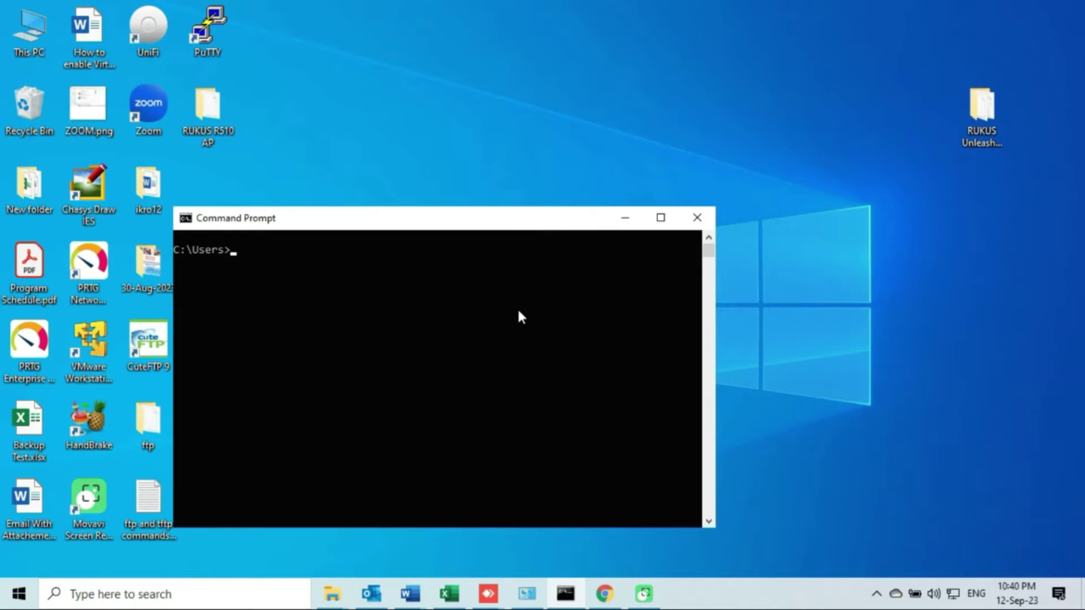
Ping 10.0.2.40, confirm four replies with 0% loss, then minimize Command Prompt.
text(ping 10.0.2.40)
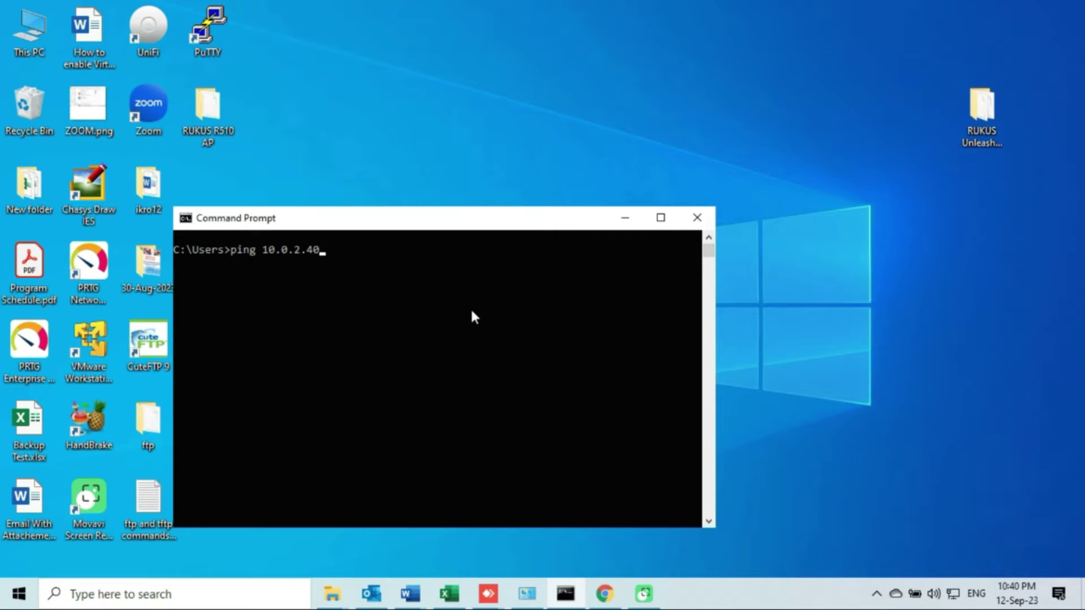
key(Return)
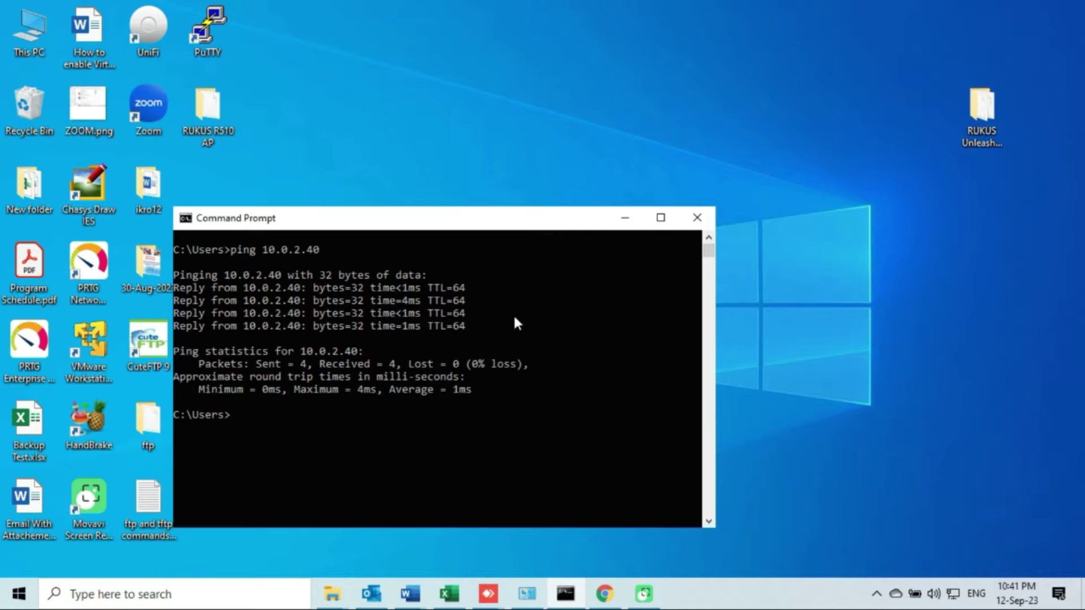
click(628, 219)
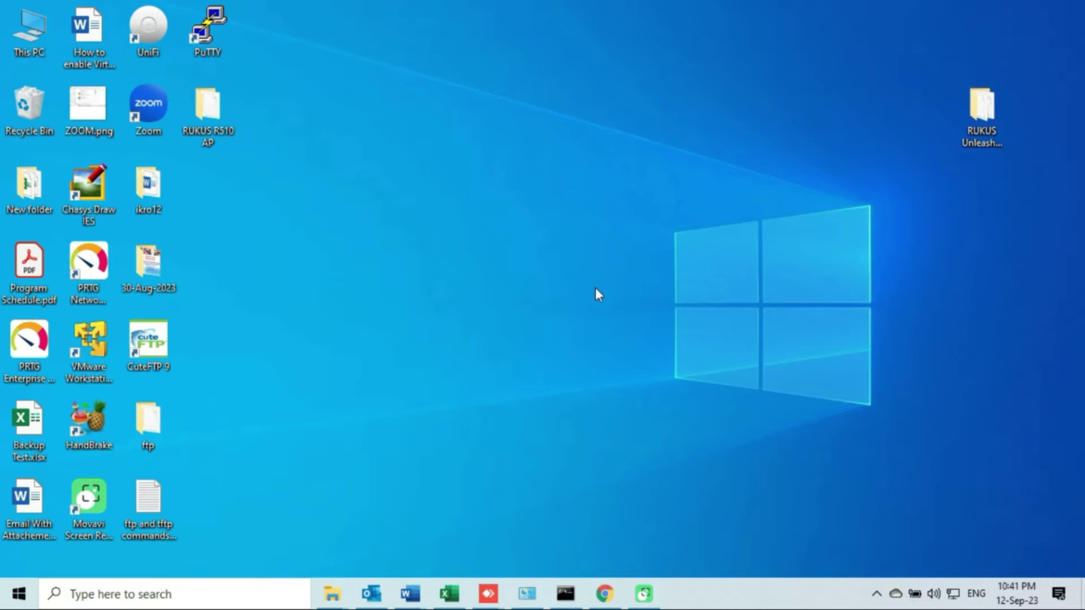
click(603, 591)
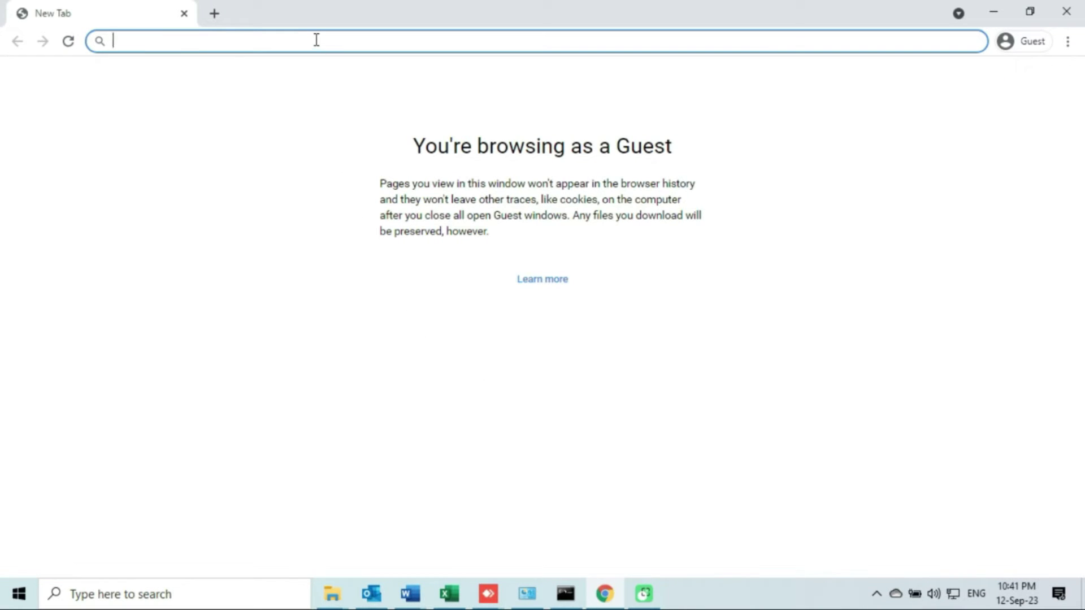
text(http)
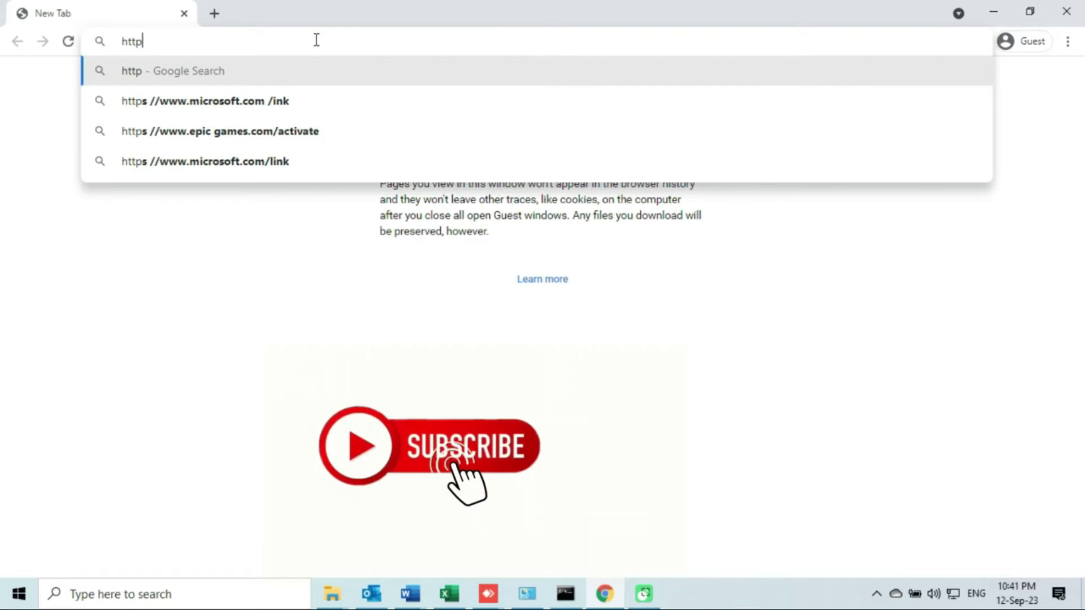
text(s:)
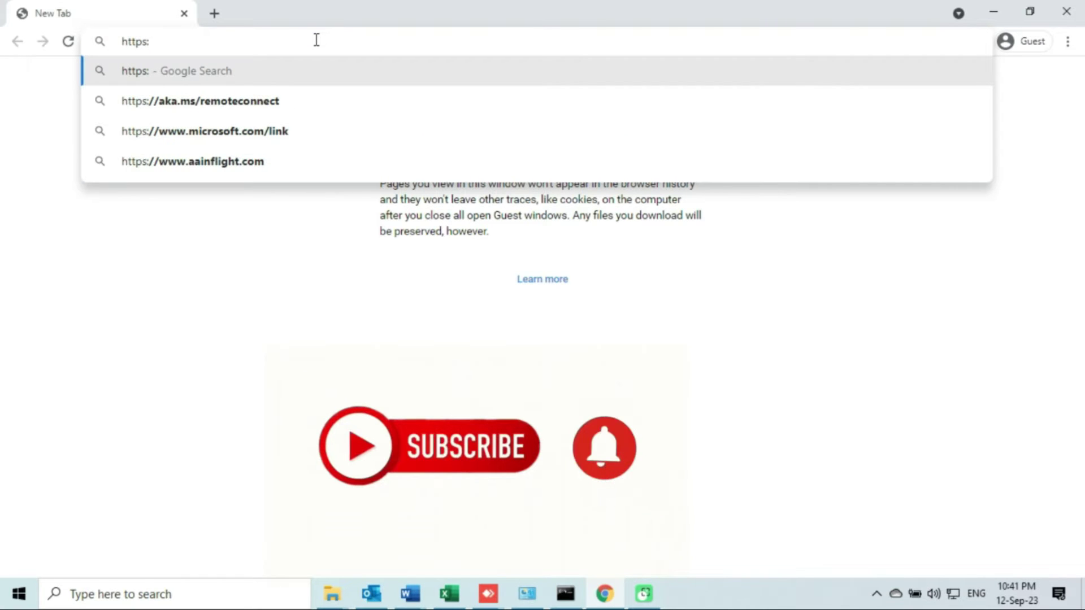
text(//)
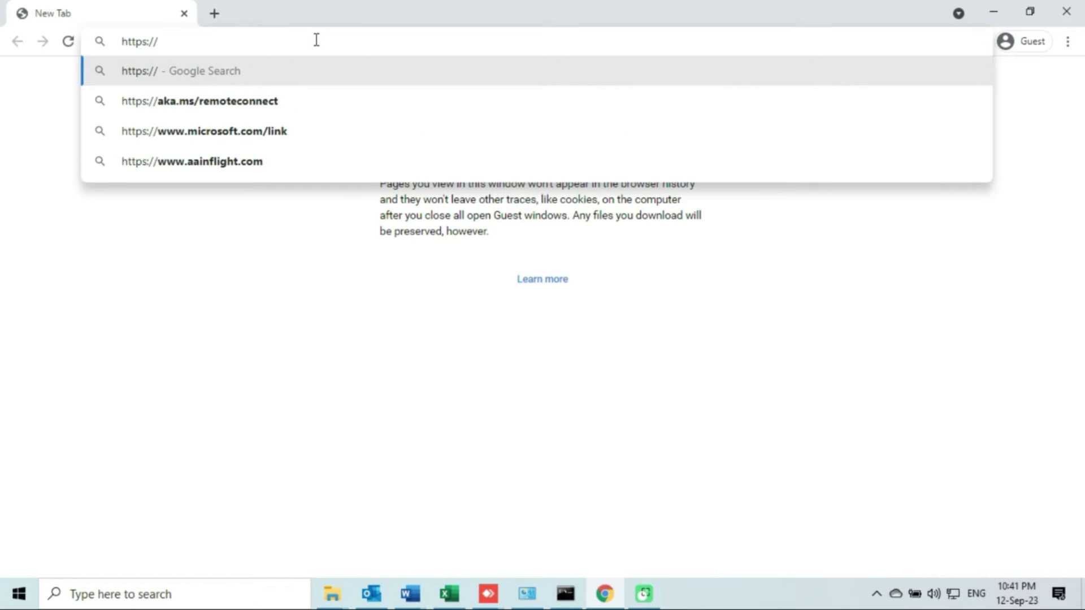
text(1)
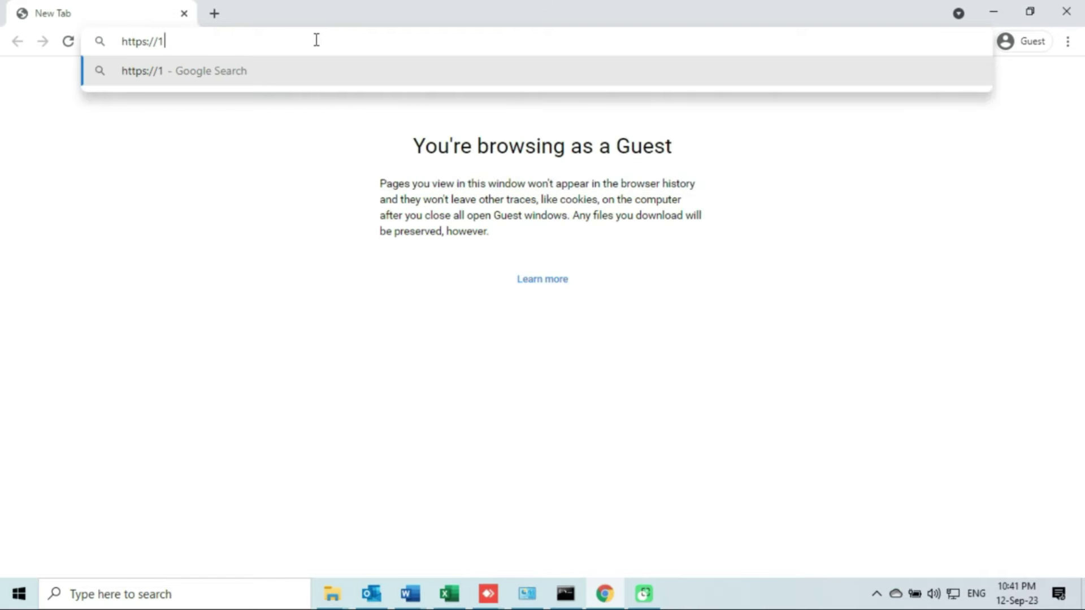
text(0.0.2.40)
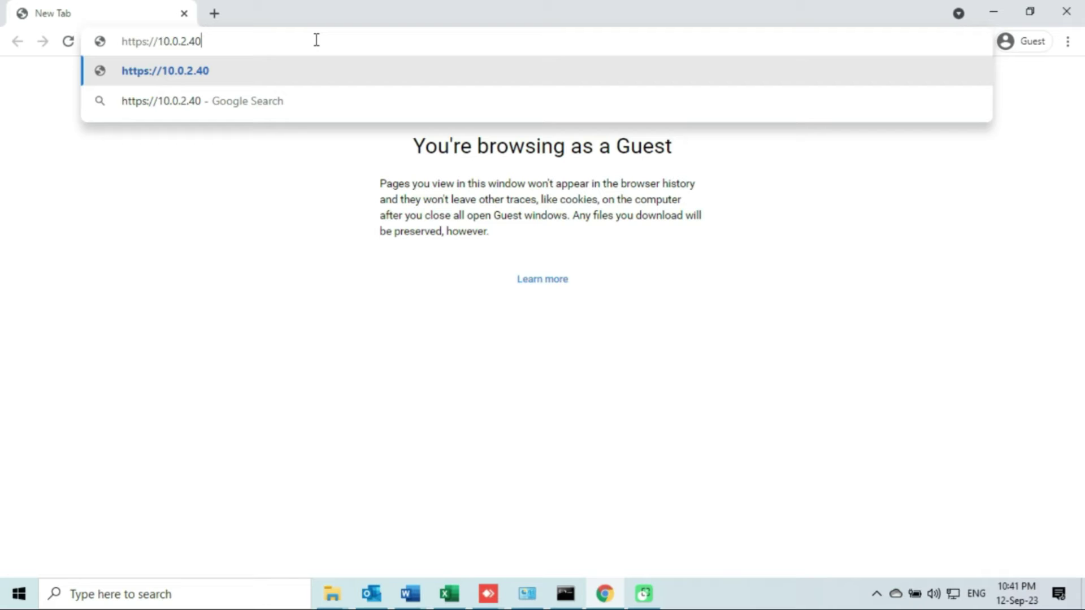
key(Return)
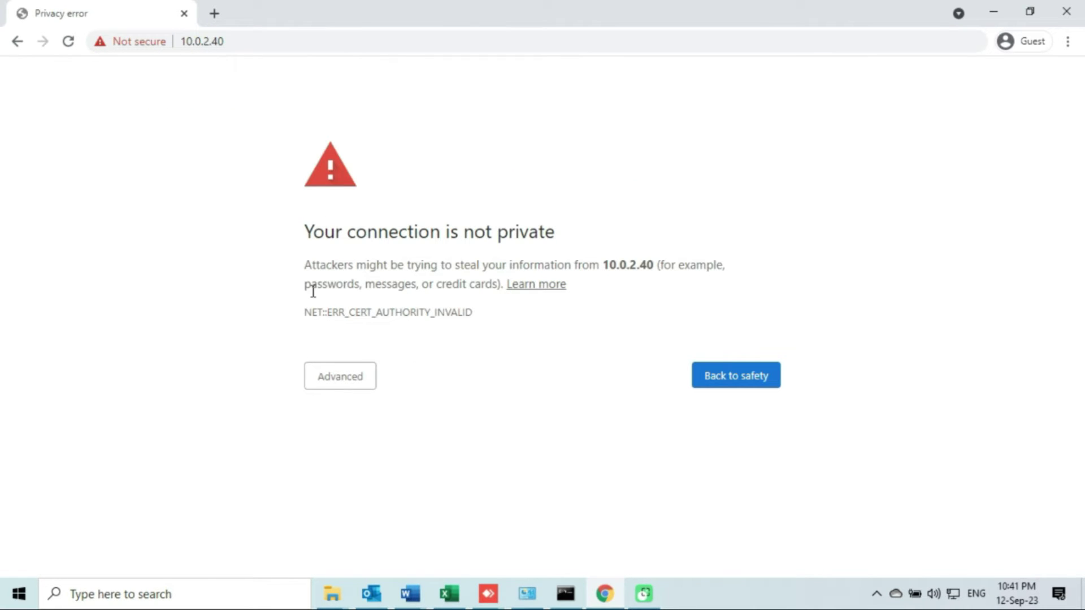
Bypass the privacy warning via Advanced and proceed to 10.0.2.40 (unsafe).
click(341, 382)
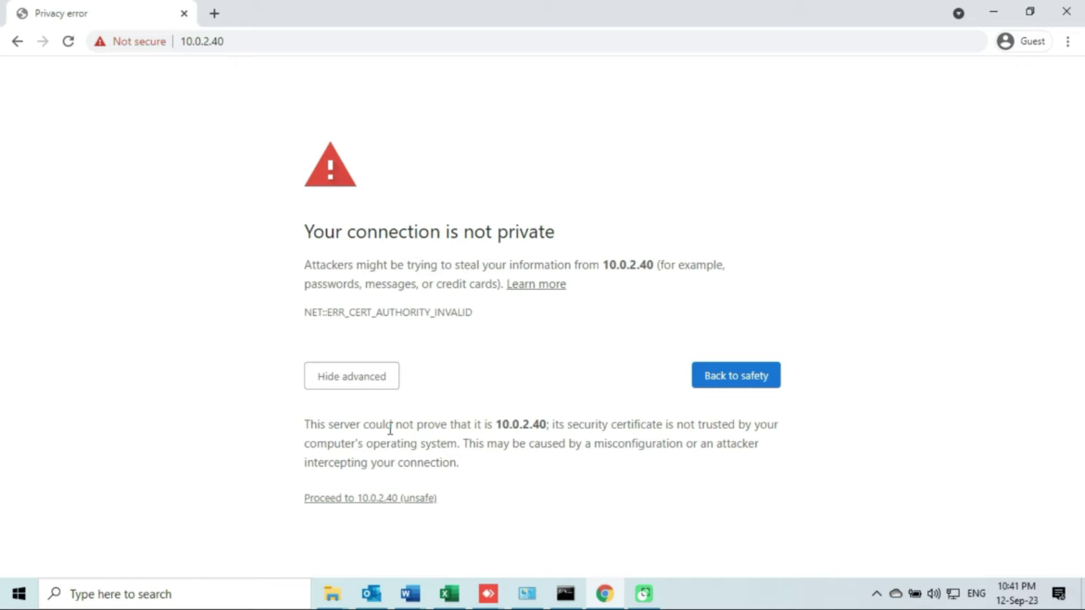
click(394, 501)
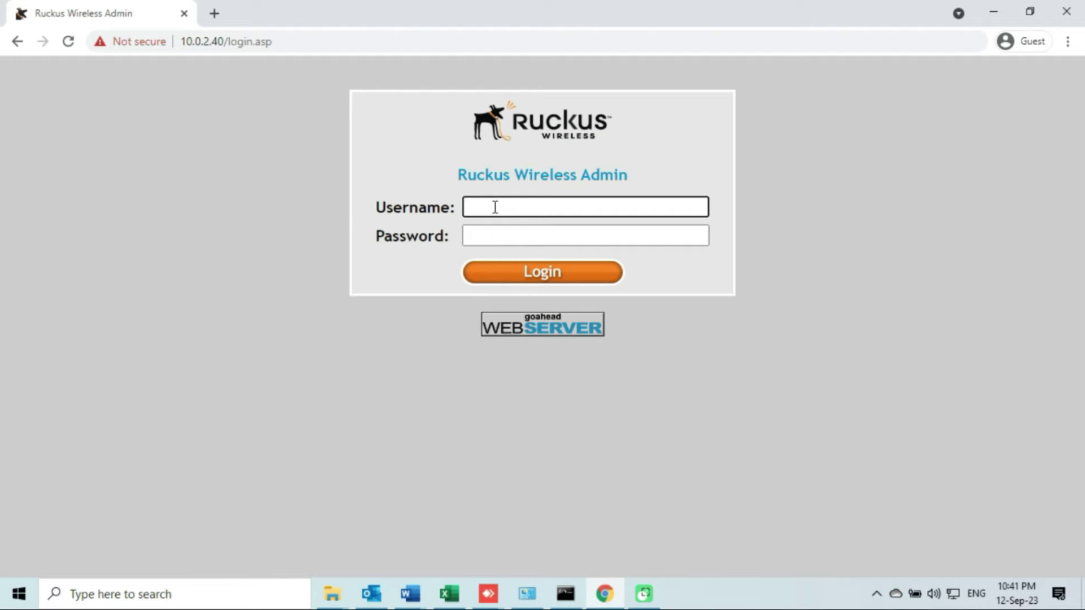
Log in with the admin username and password to reach the Status :: Device page.
text(infotech)
drag(558, 213, 463, 208)
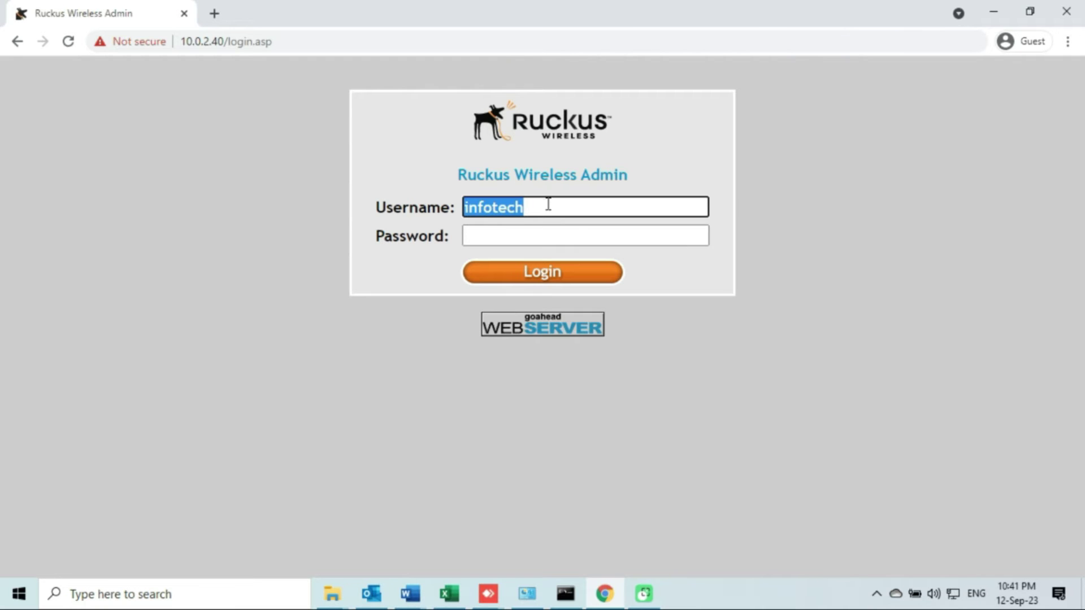
click(499, 234)
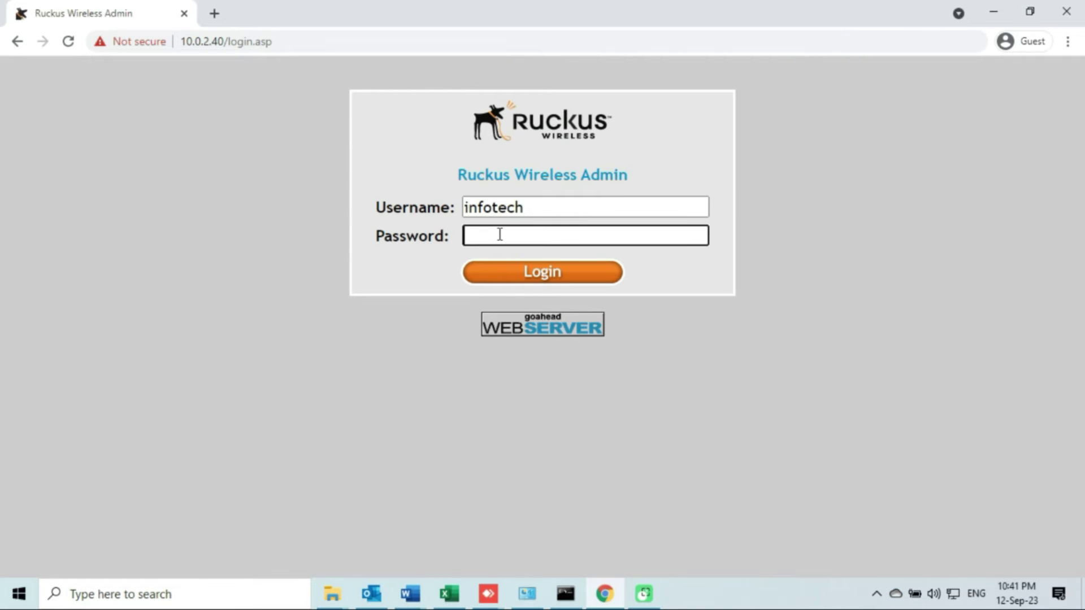
text(•••••••••)
click(555, 285)
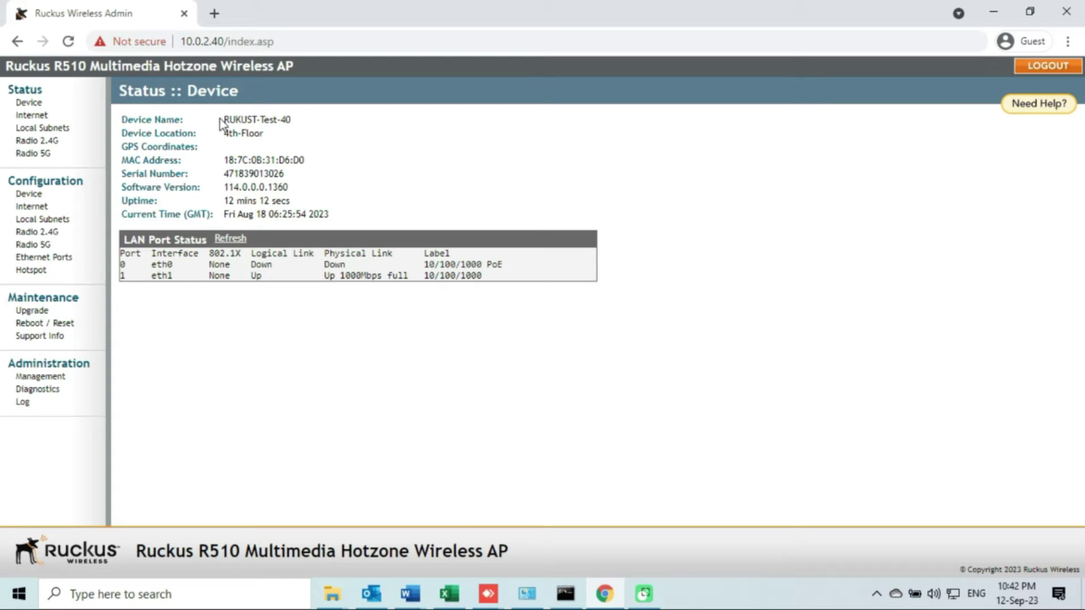
Highlight the device name RUKUST-Test-40 and its location on Status :: Device.
drag(222, 120, 296, 121)
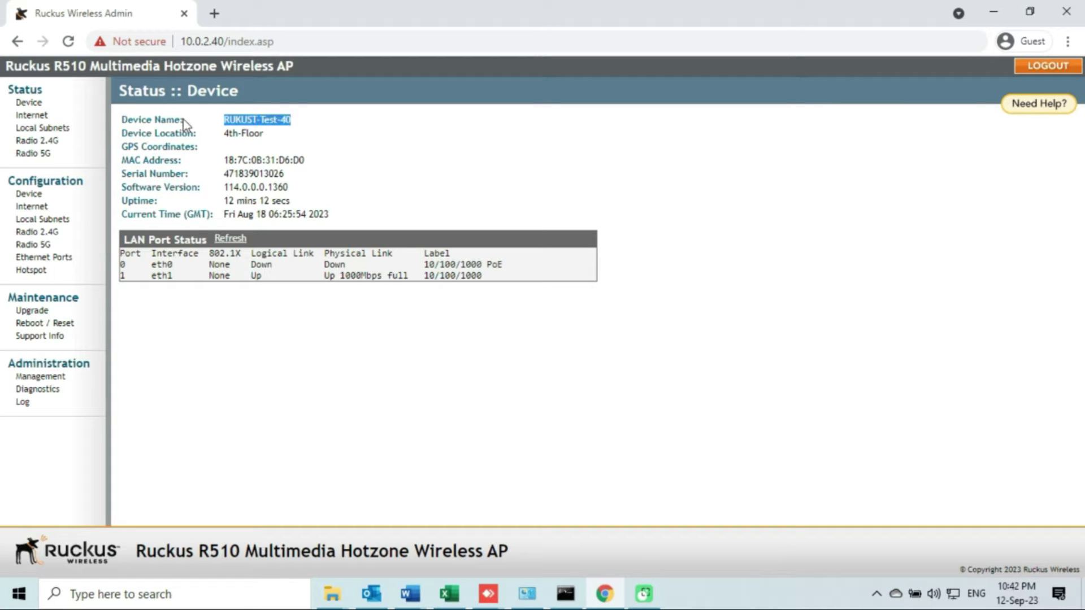
drag(123, 120, 180, 124)
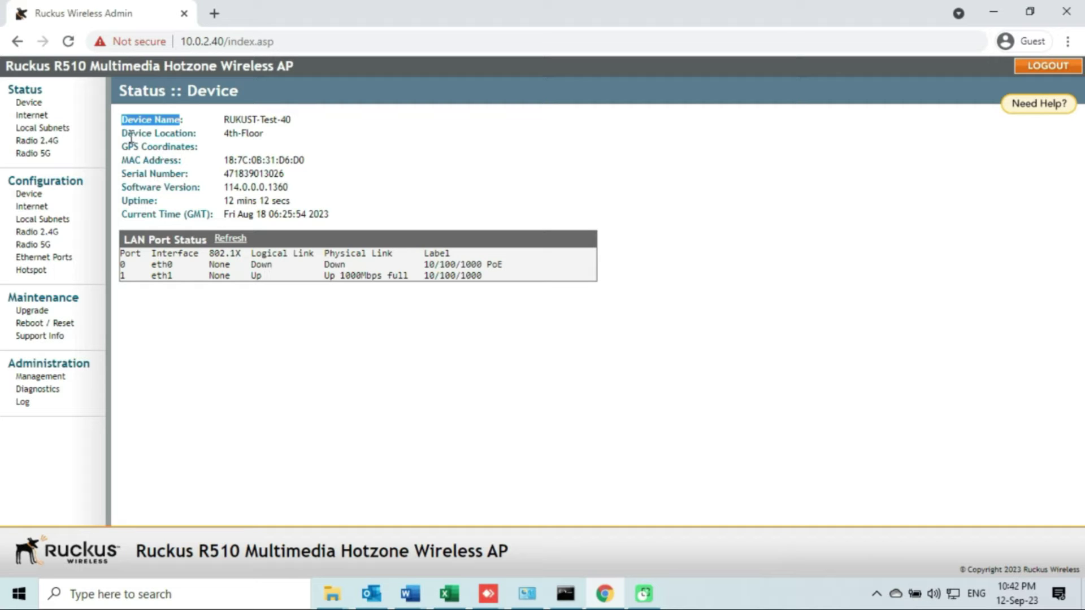
drag(121, 134, 263, 136)
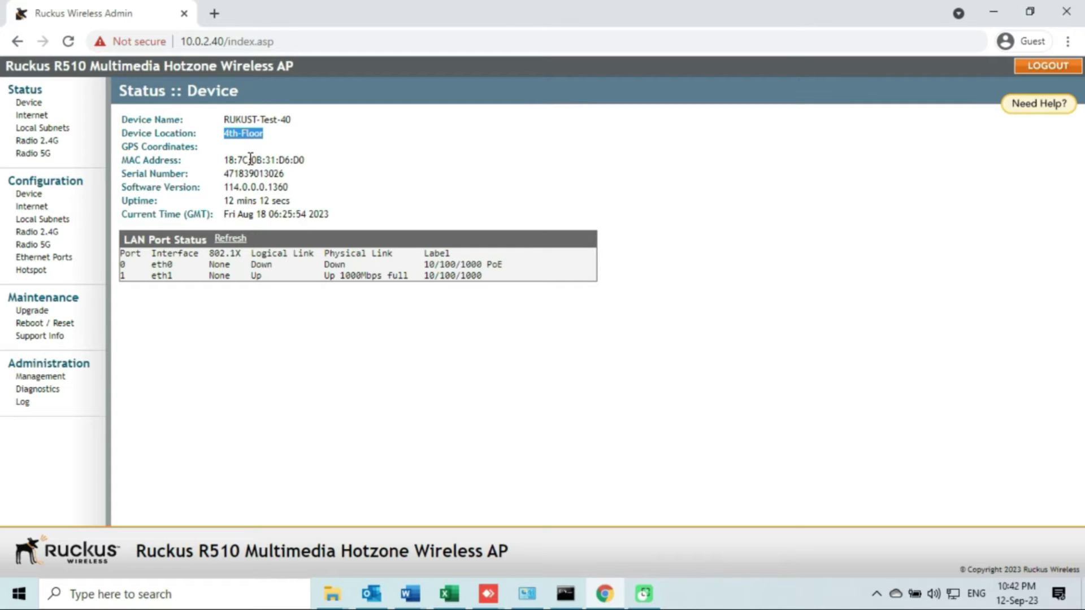
Open Status :: Internet and highlight the static connection type and IPv4 address 10.0.2.40.
click(33, 115)
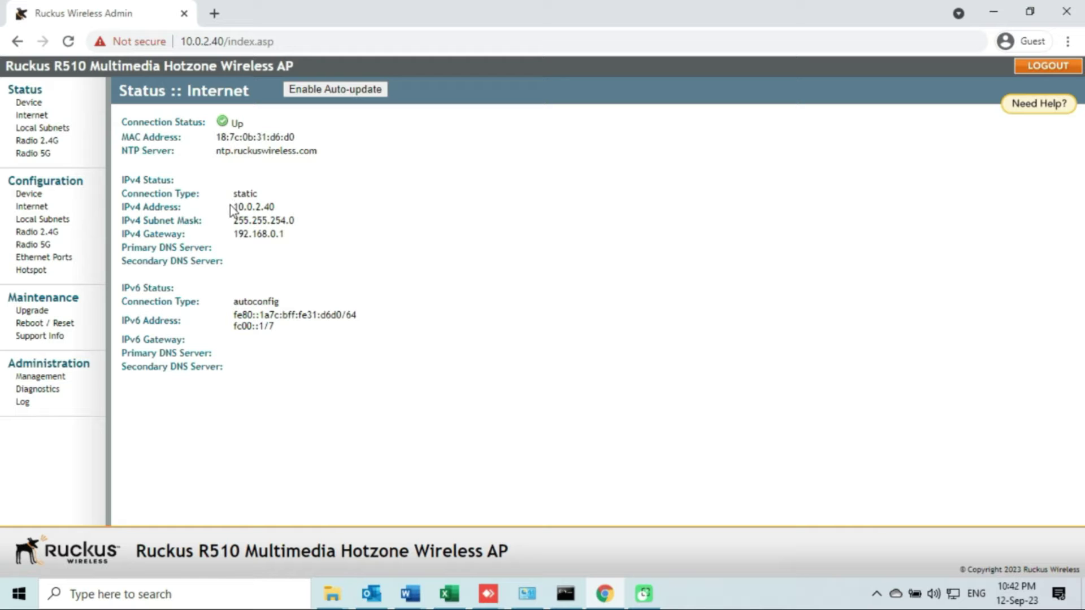
drag(235, 194, 258, 198)
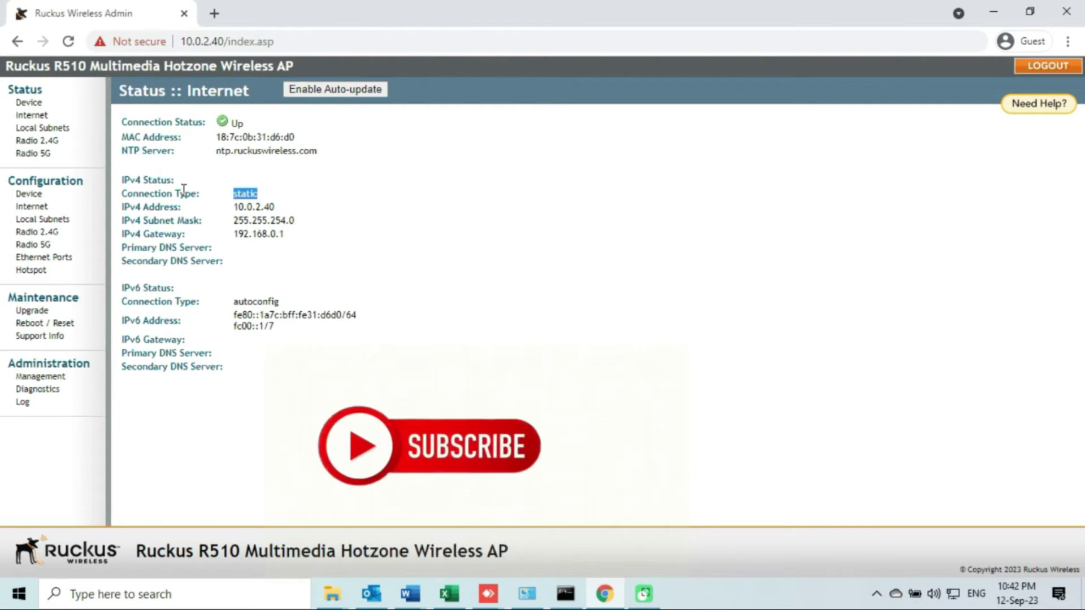
click(232, 207)
drag(233, 208, 271, 205)
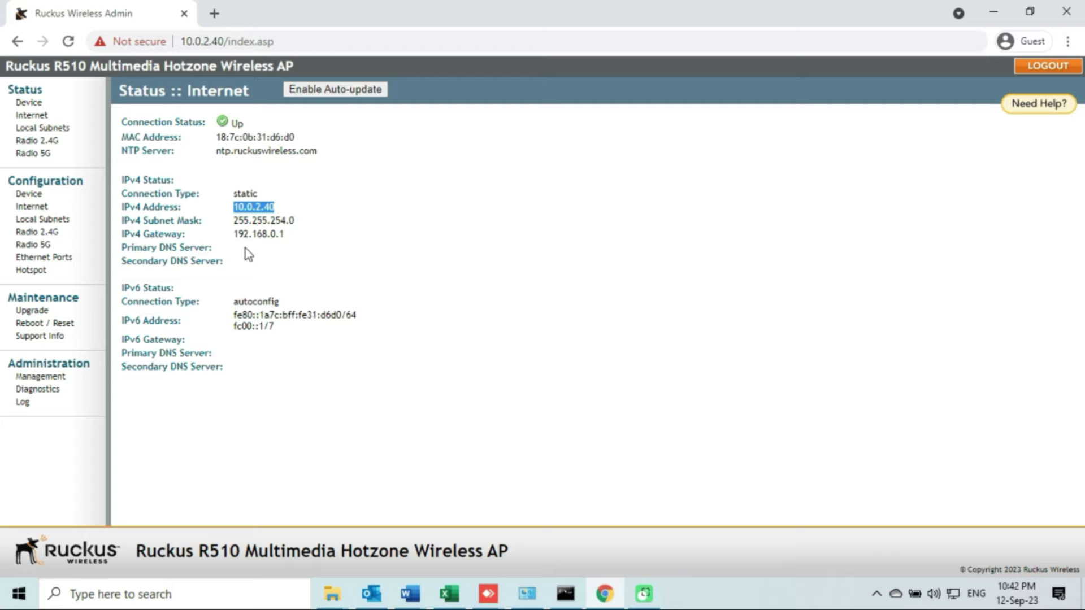
View the RUKUS-TEST-SSID details on the Radio 2.4G page, then on Radio 5G.
click(43, 145)
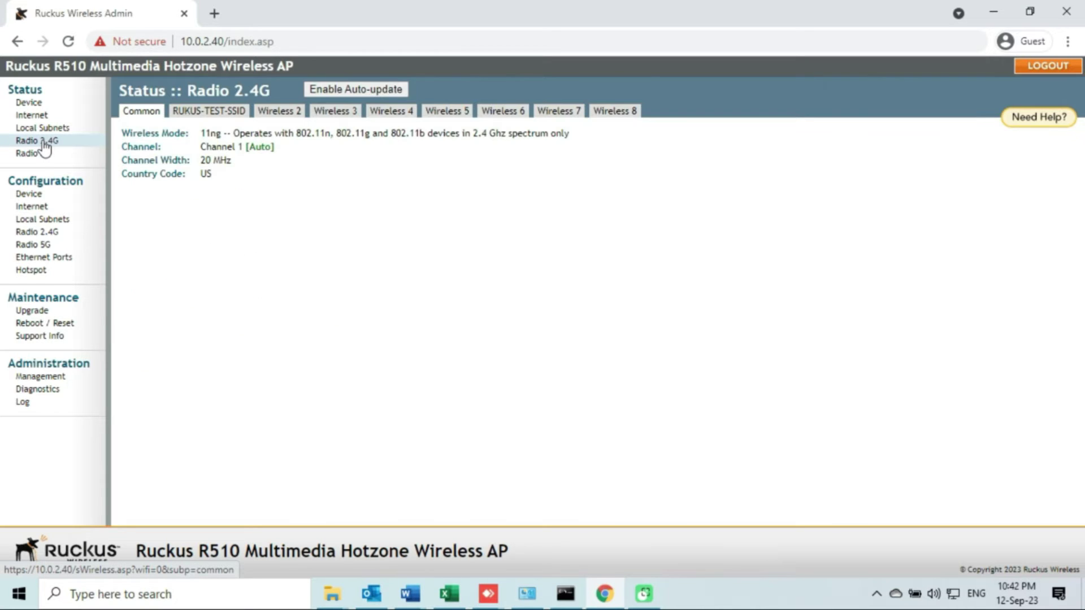
click(212, 117)
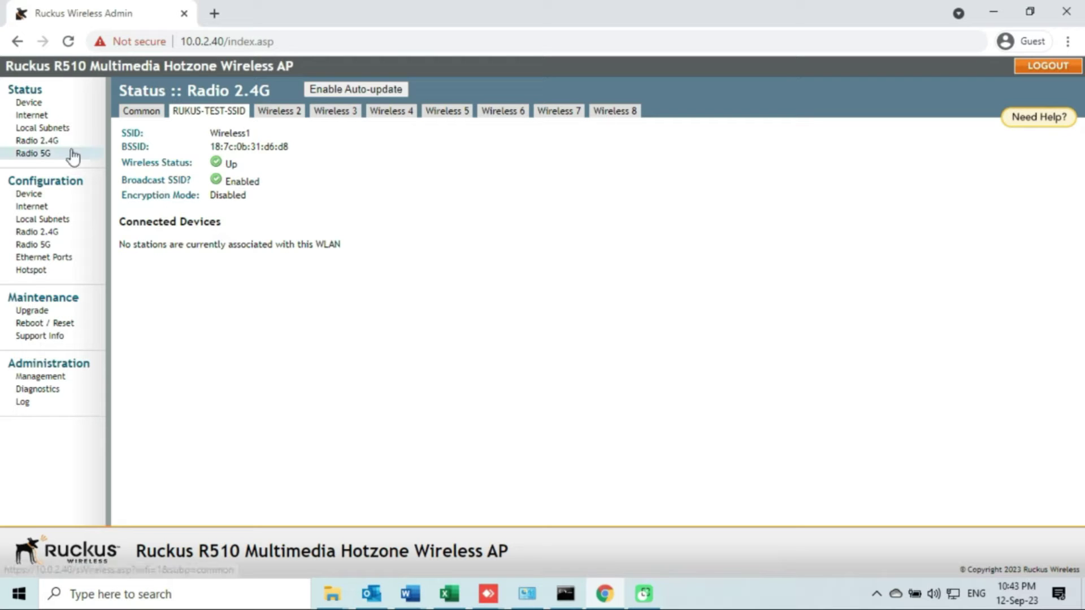
click(44, 153)
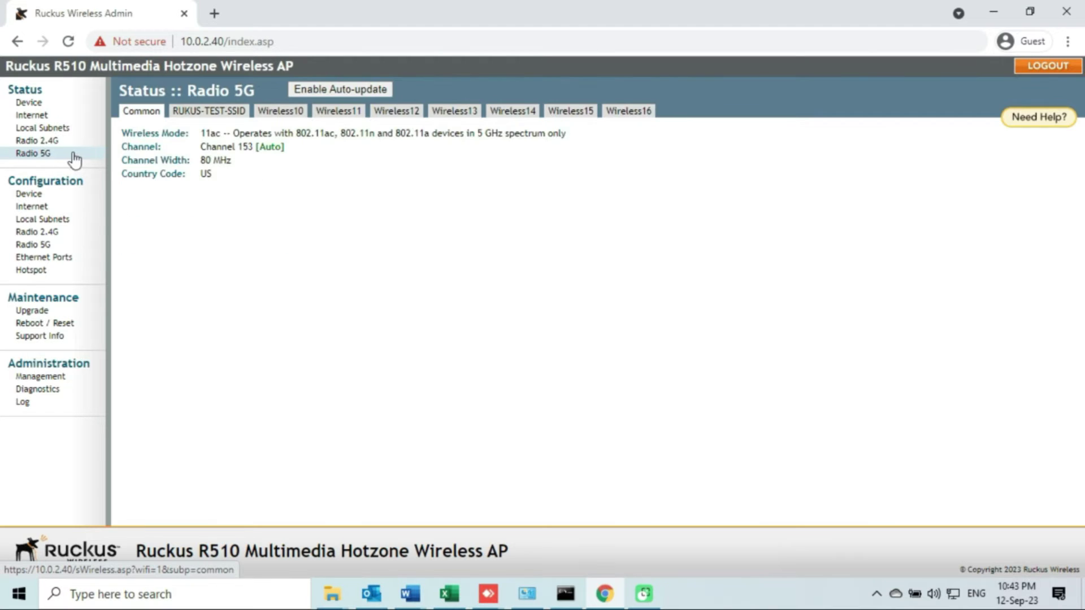
click(222, 114)
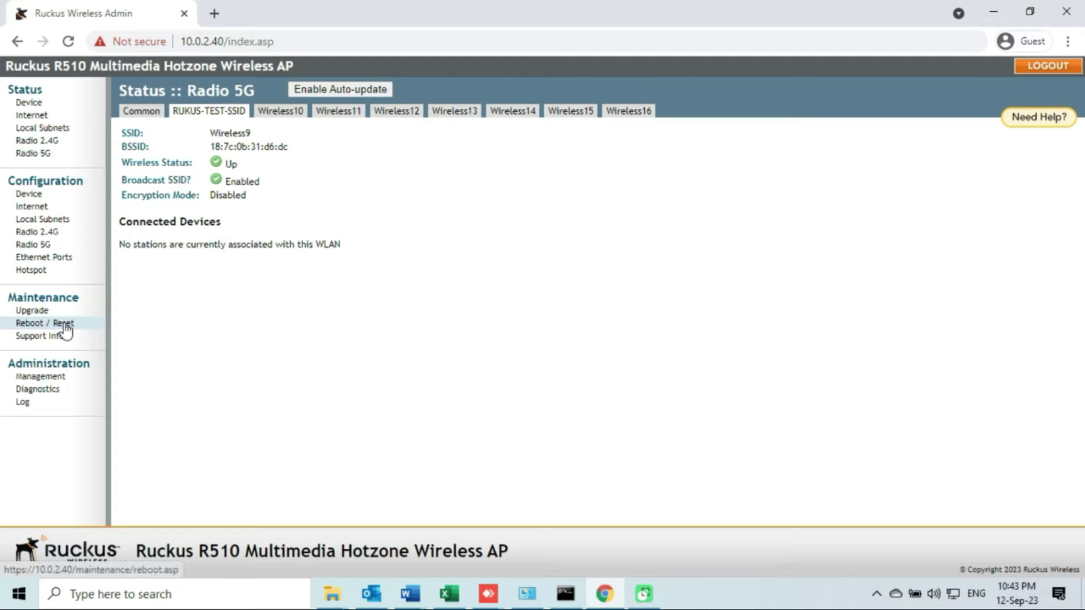
Open Maintenance :: Reboot / Reset and choose Reset now for factory settings.
click(65, 327)
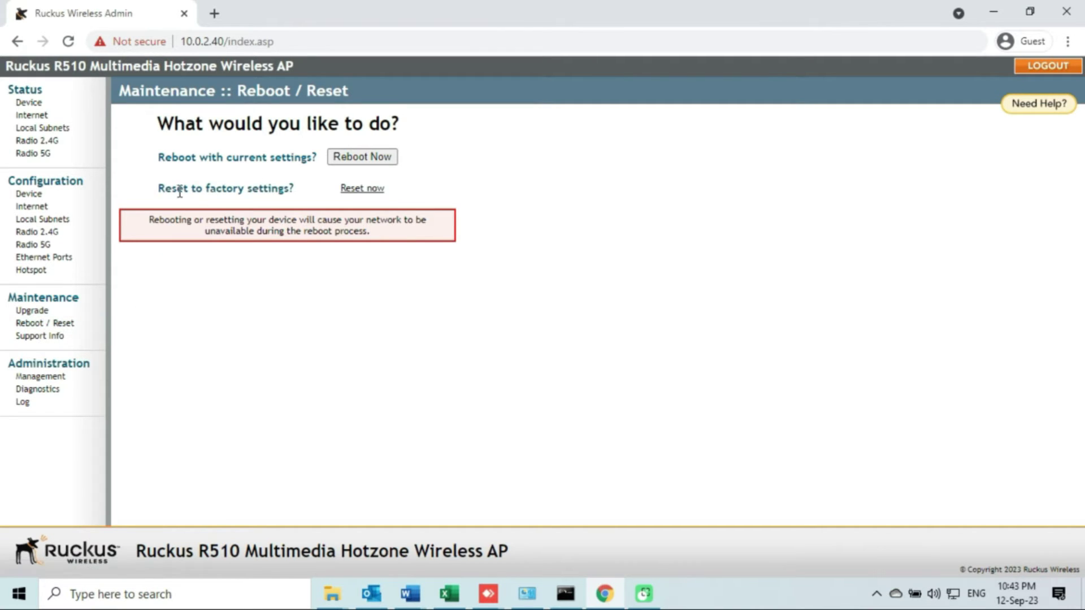
drag(162, 190, 286, 191)
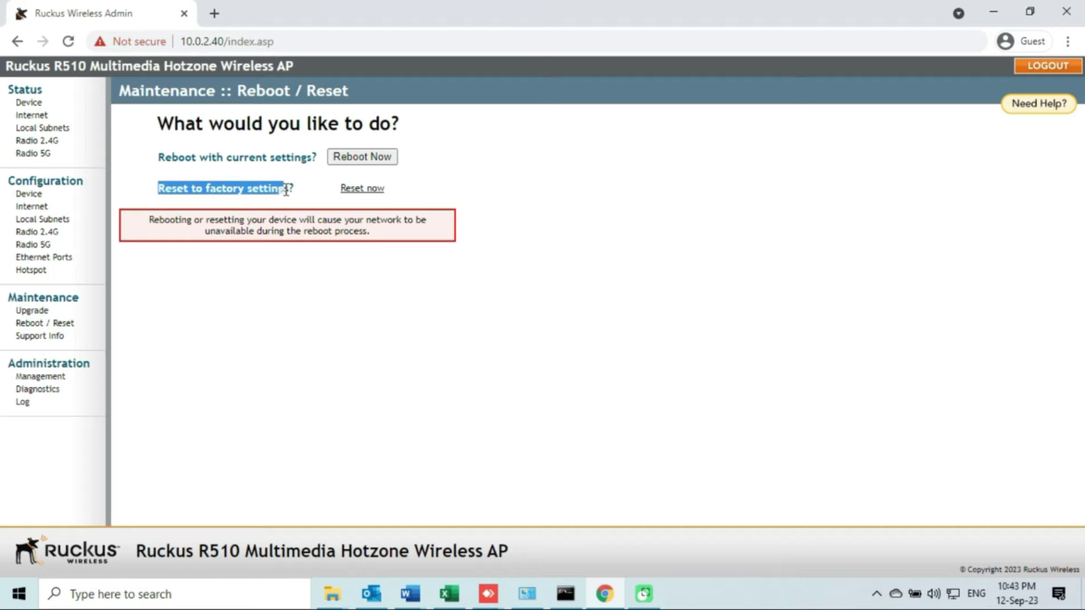
click(254, 289)
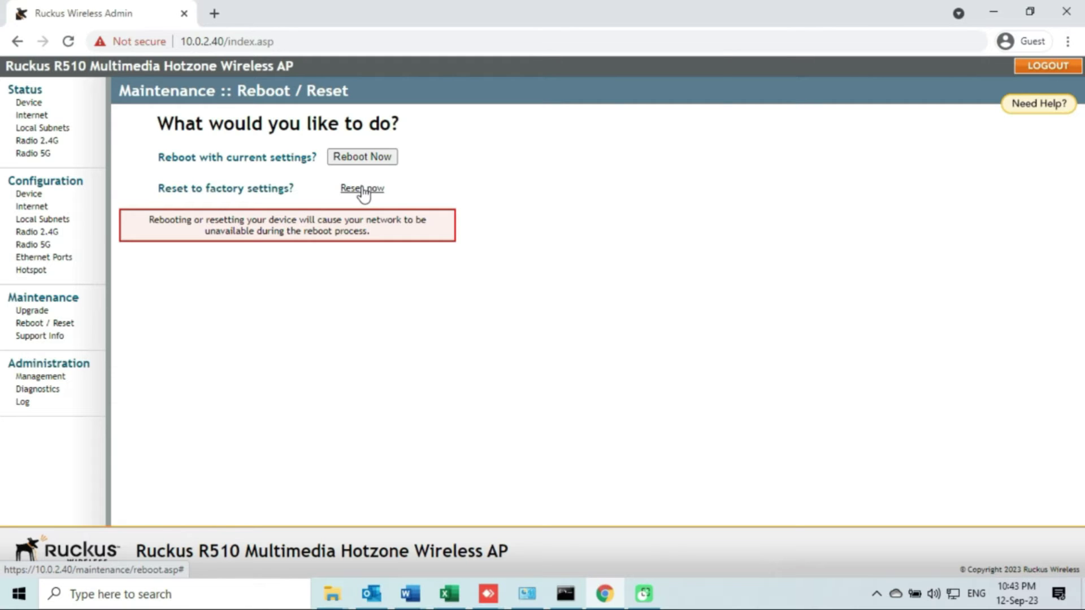
click(363, 191)
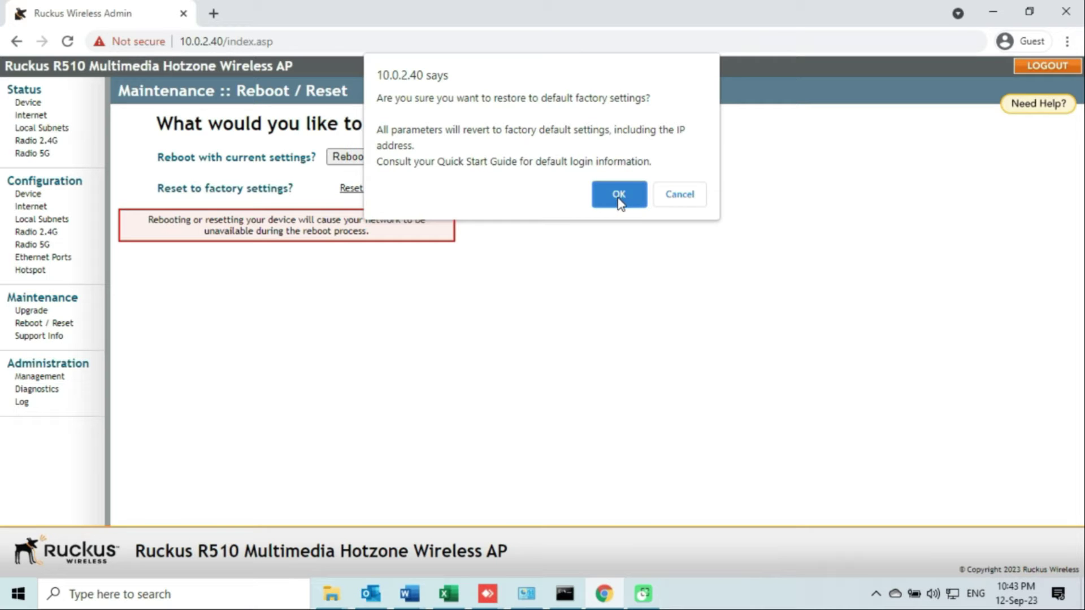
Confirm the factory reset, ping 10.0.2.40 during the reboot, then minimize Command Prompt.
click(619, 200)
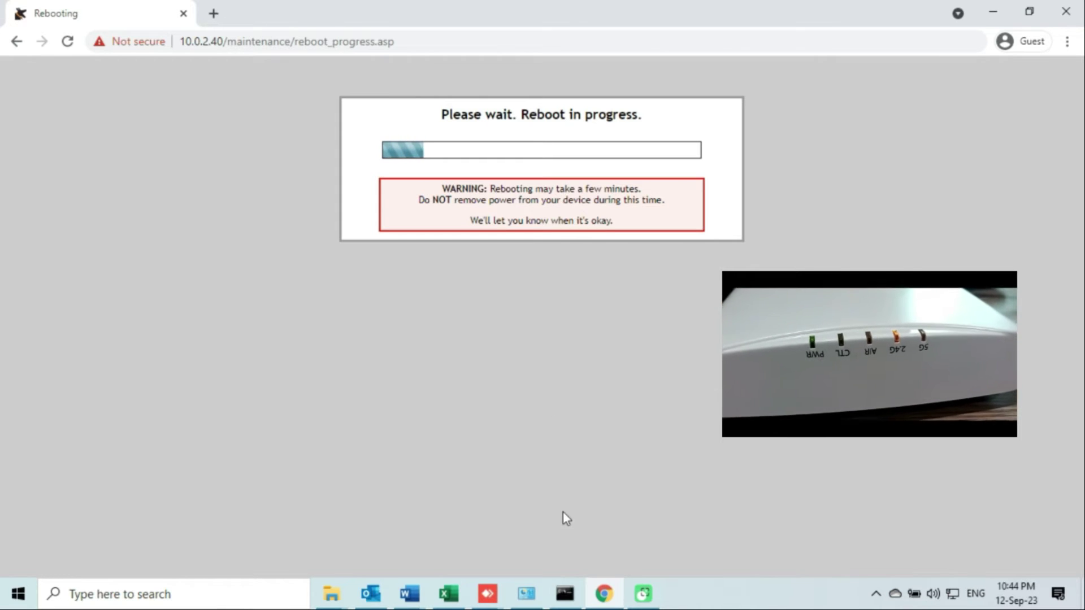
click(566, 580)
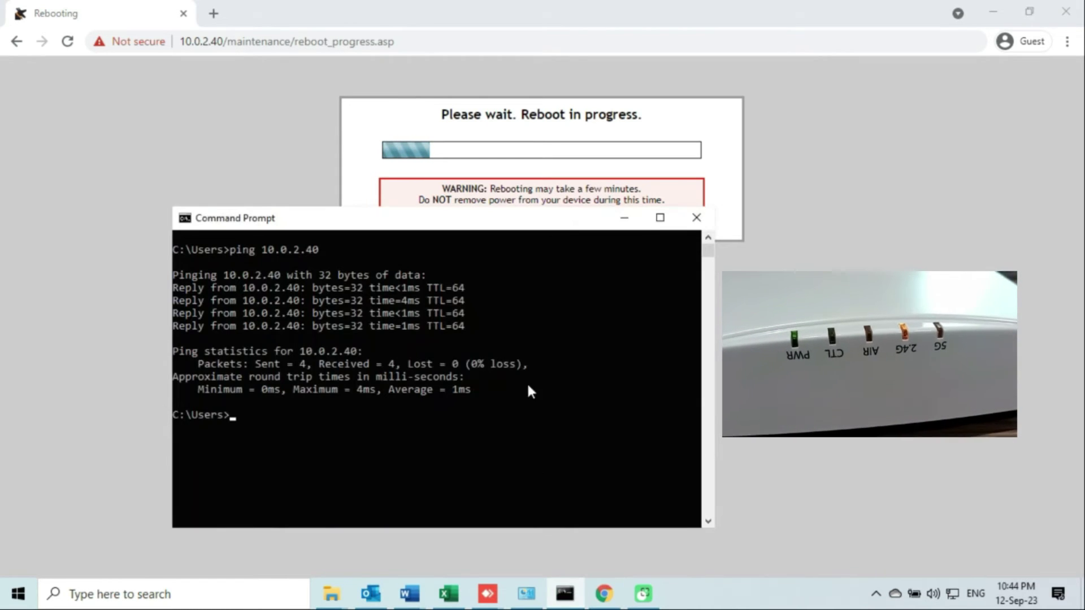
text(ping )
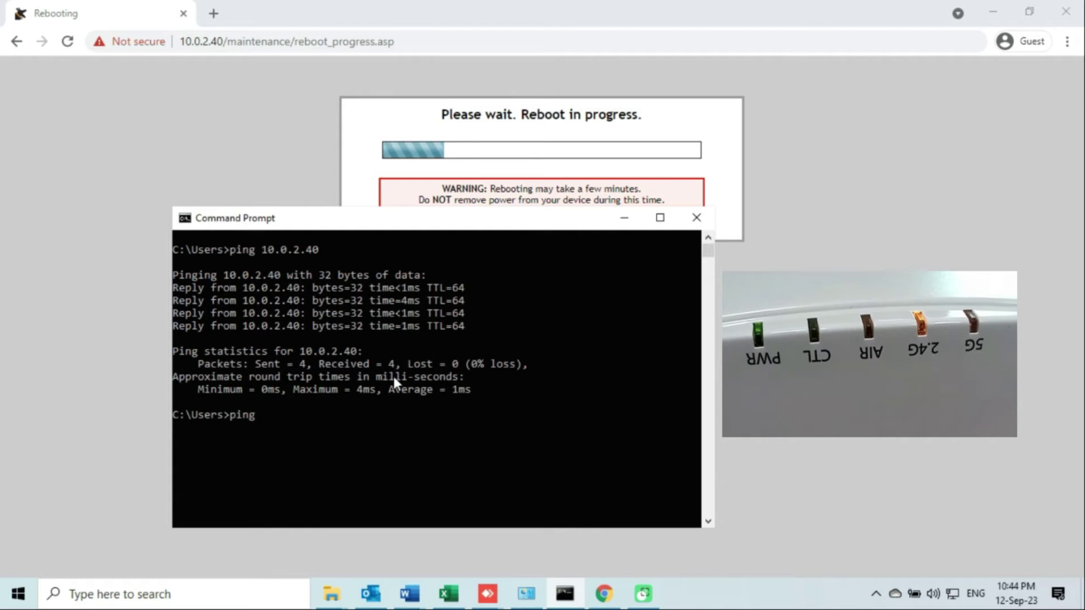
text(10.0.2.40 t)
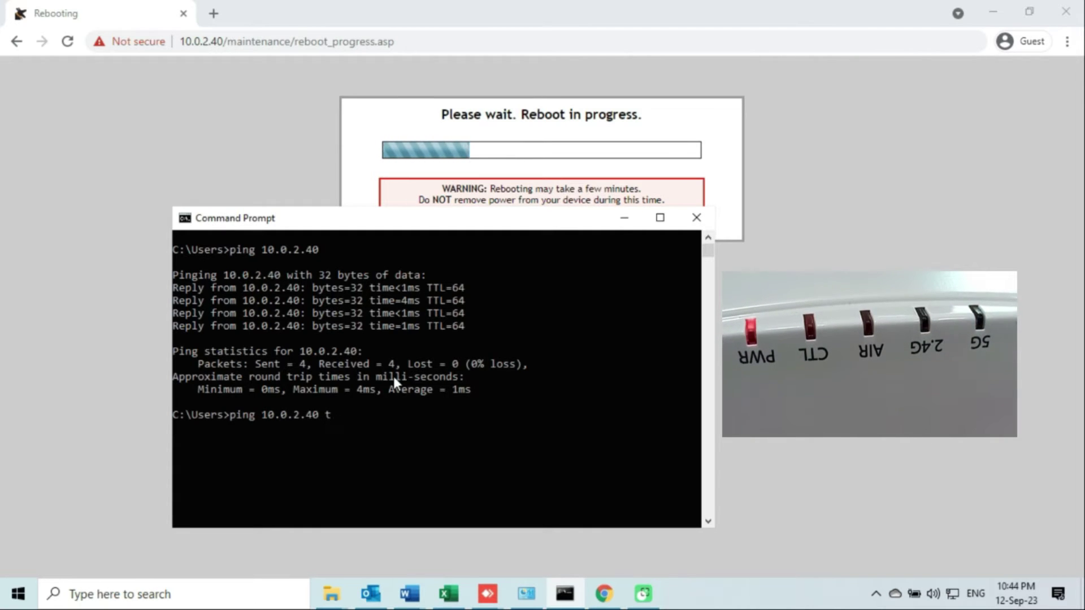
key(BackSpace)
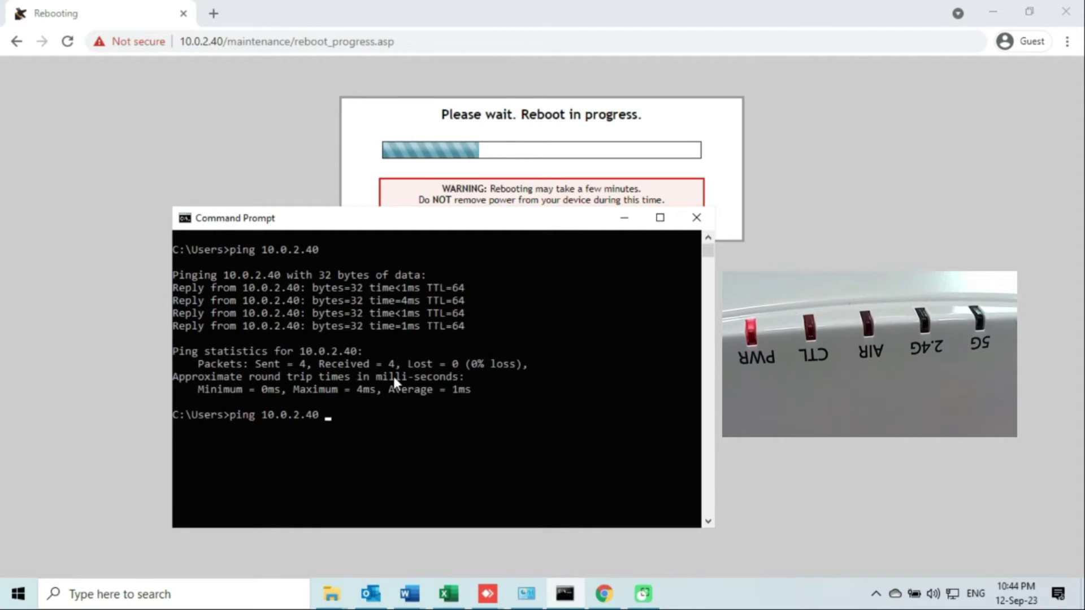
key(Return)
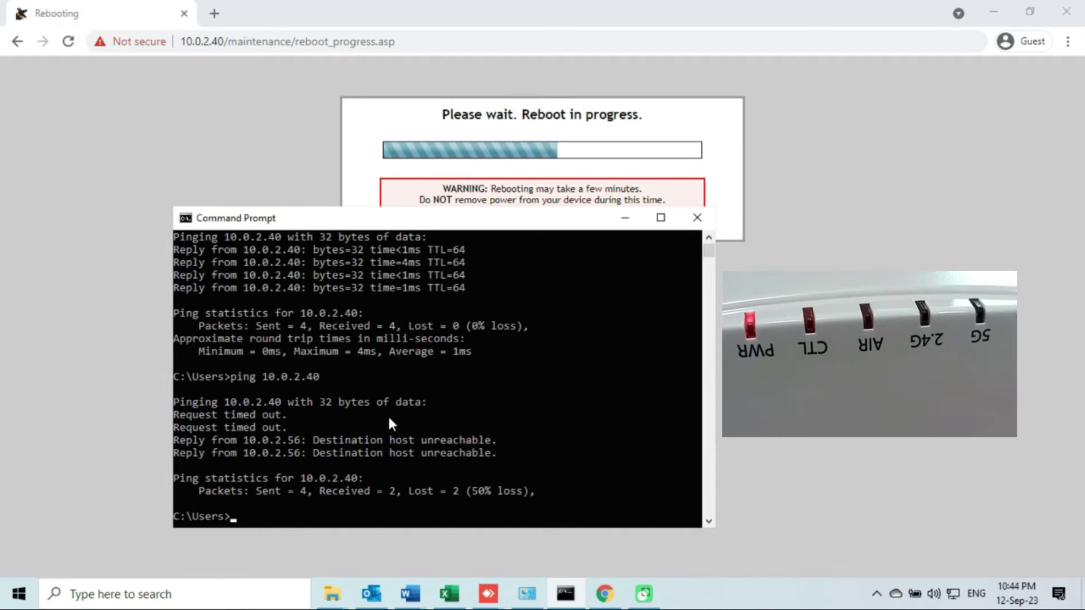
click(625, 218)
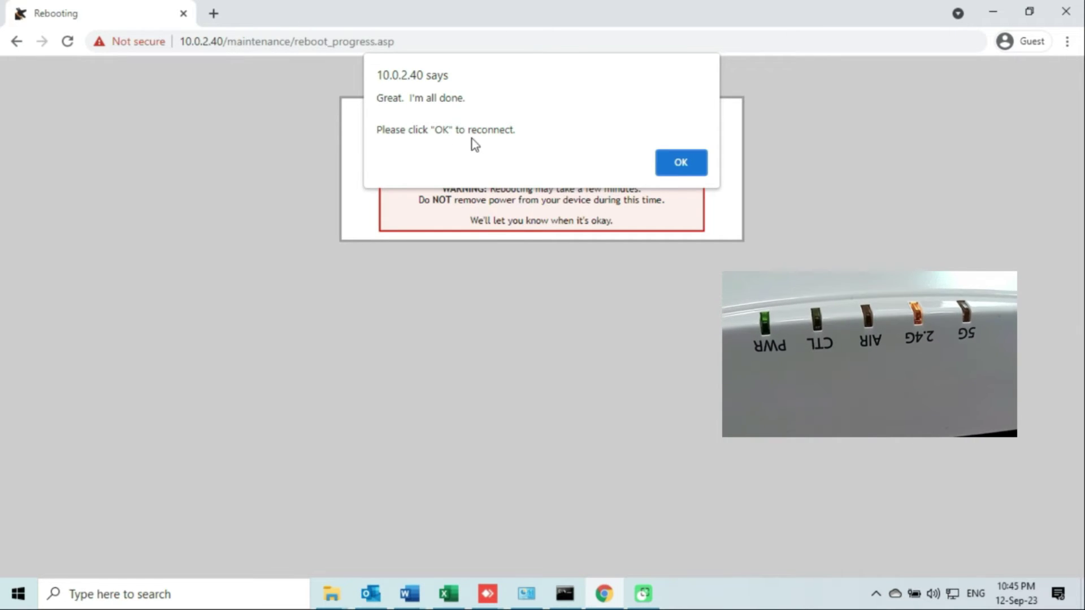
Acknowledge the reboot-complete alert, re-ping the unreachable 10.0.2.40, and return to Chrome's error page.
click(684, 171)
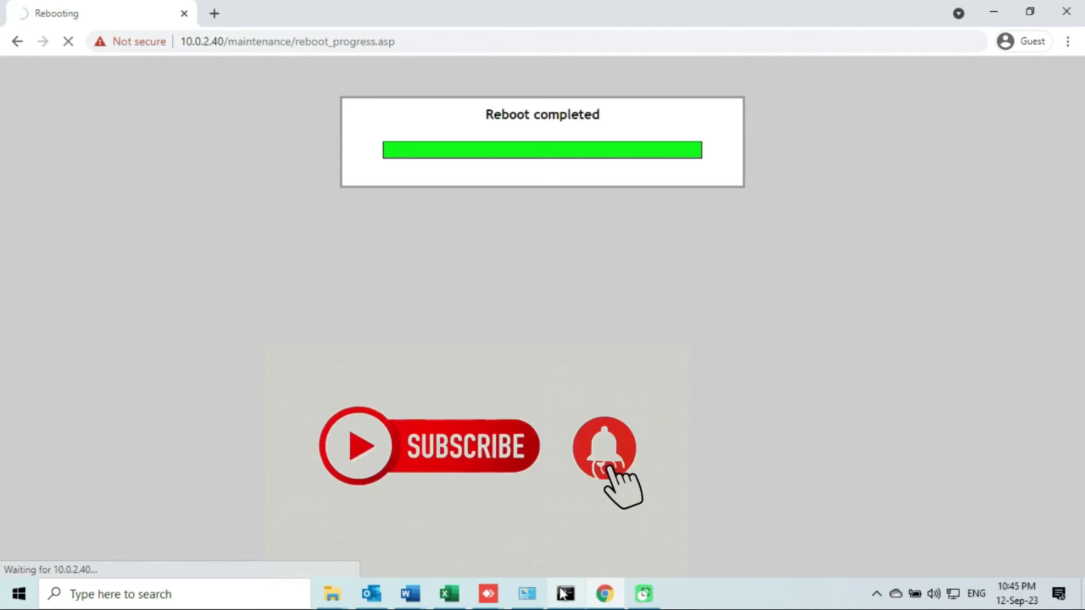
click(564, 594)
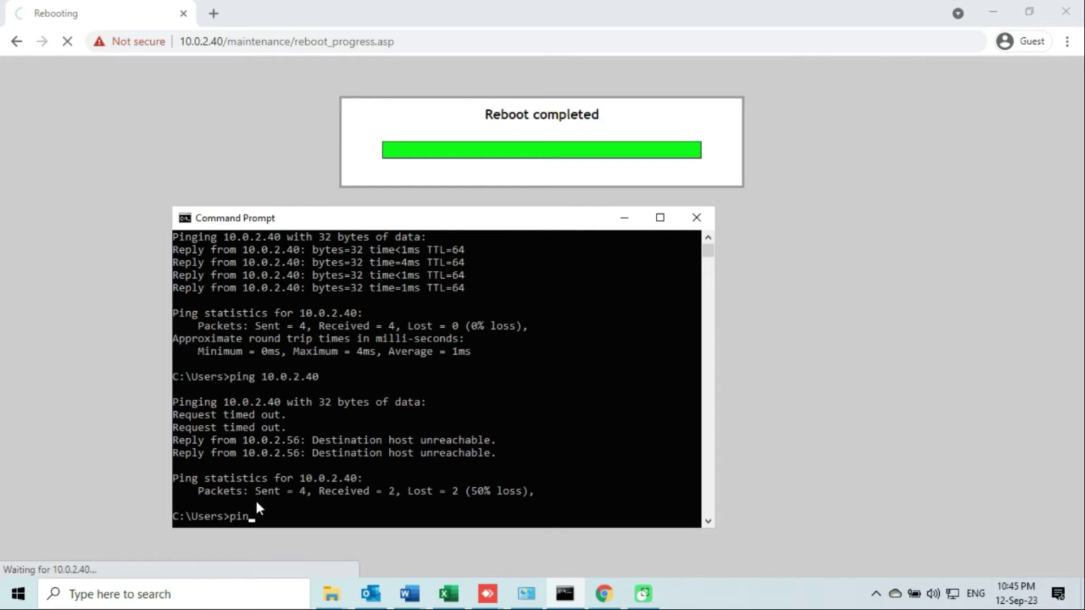
text(ping 10.0.2.40)
key(Return)
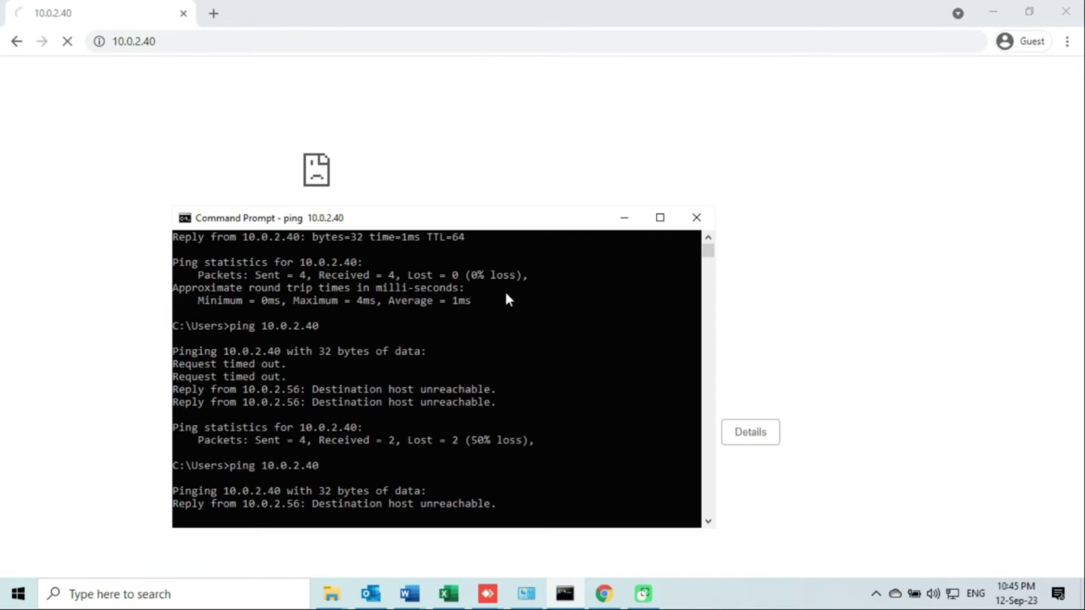
click(161, 102)
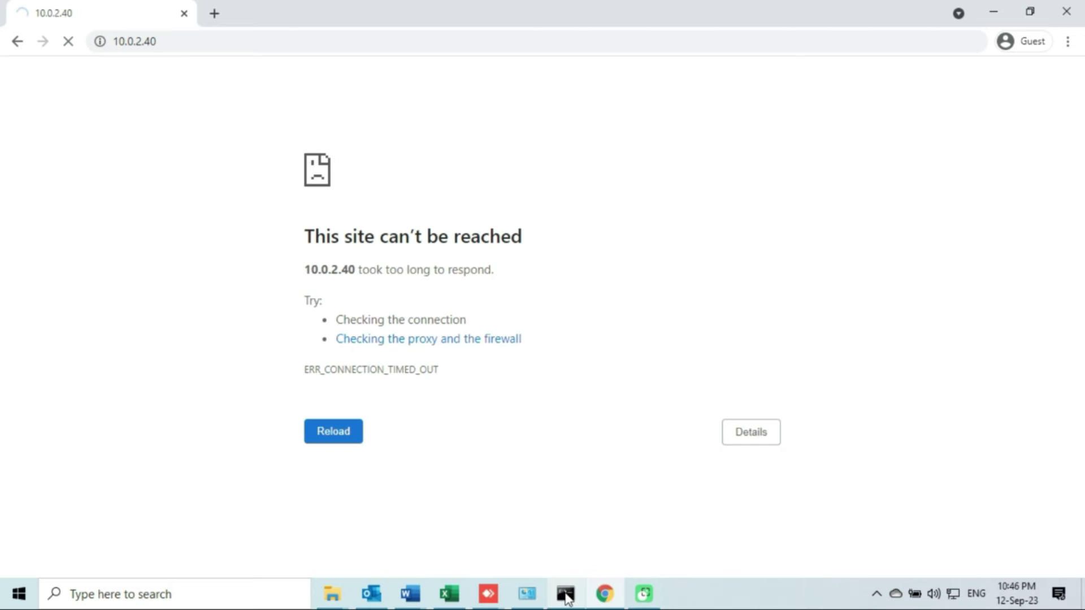
Run ping 192.168.0.1 -t continuously and watch the requests time out.
mouse_move(566, 596)
click(538, 532)
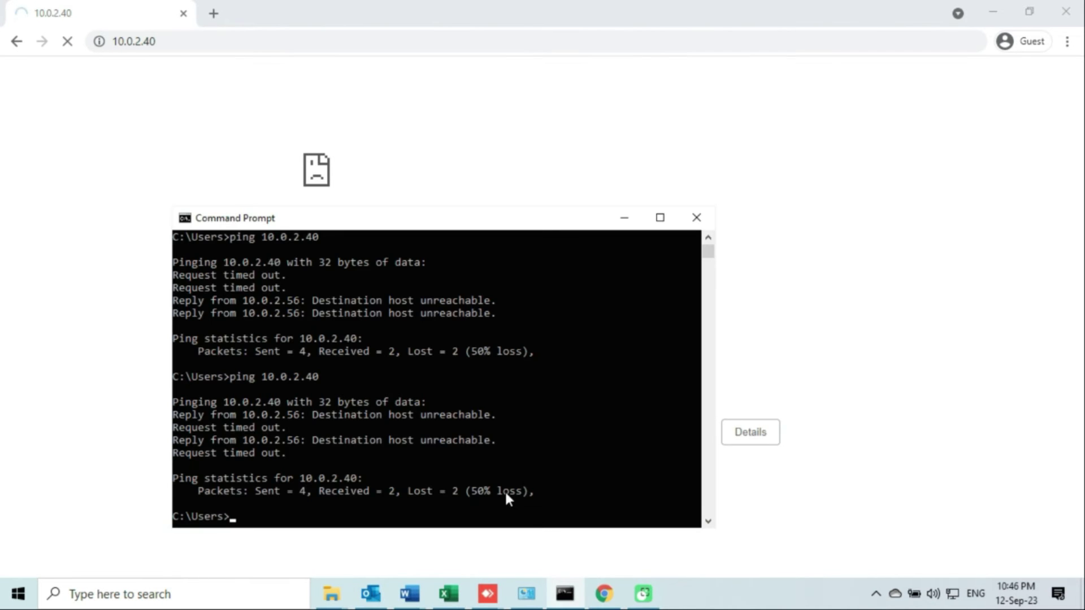
text(ping 192.168.0.1)
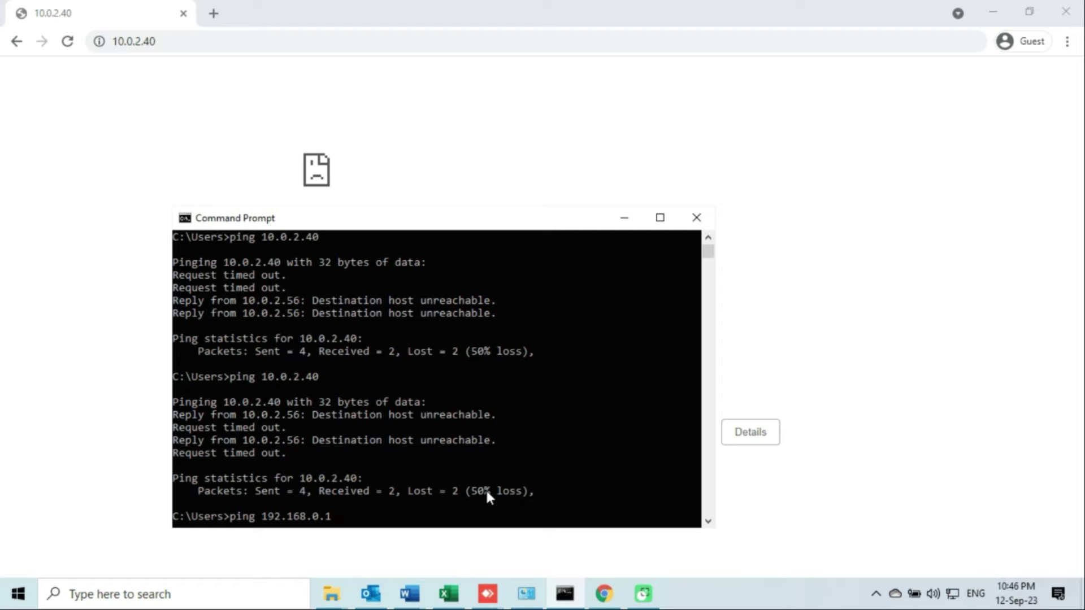
text( -t)
key(Return)
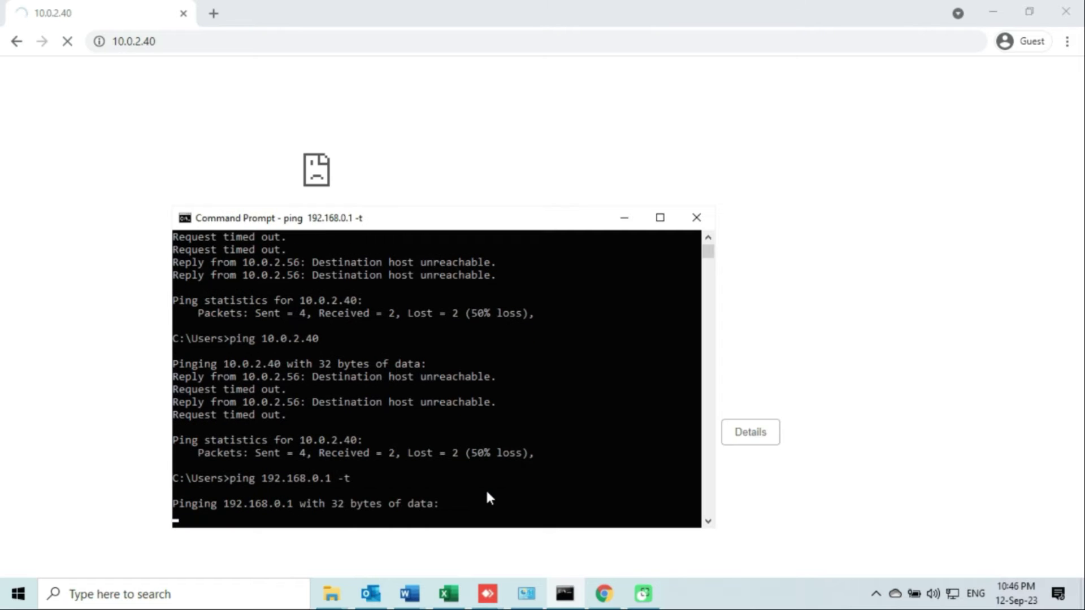
scroll(449, 446, down, 2)
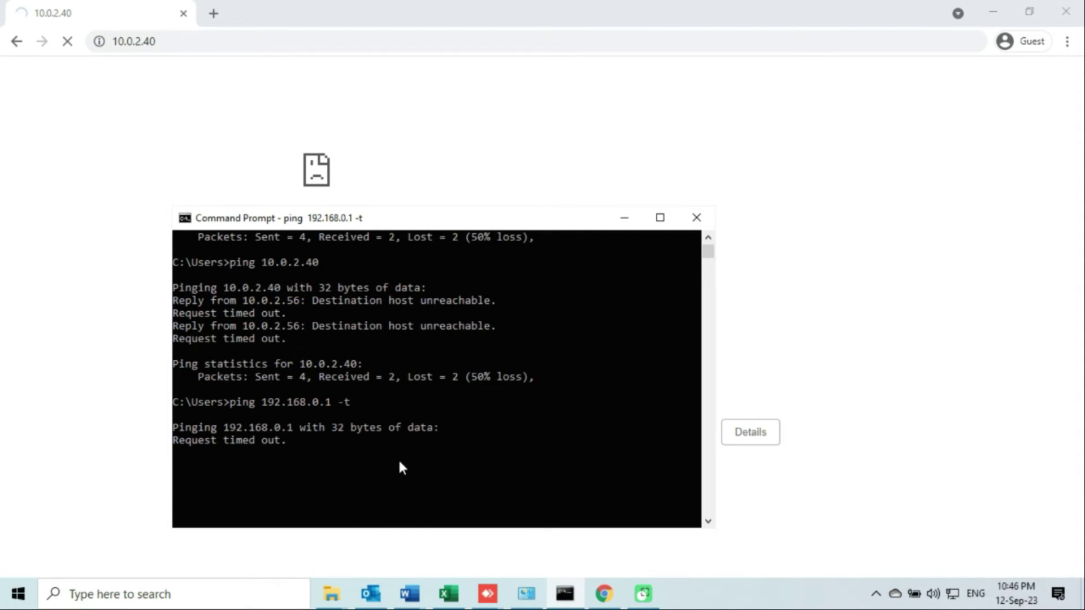
scroll(384, 462, down, 1)
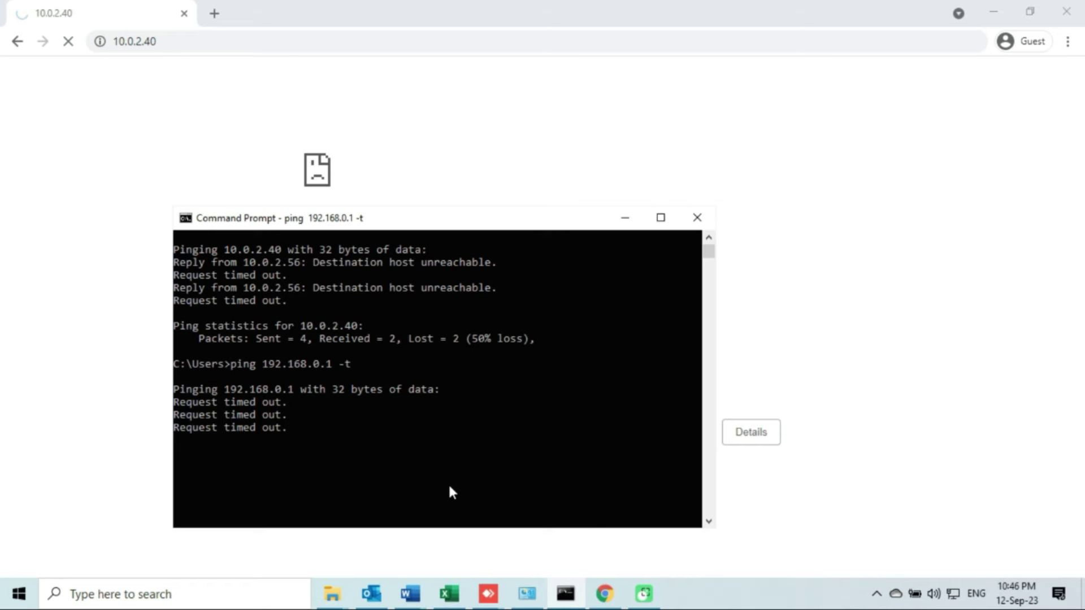
Open the Ethernet adapter's TCP/IPv4 properties, showing static 10.0.2.56, mask 255.255.254.0, gateway 10.0.2.85.
click(532, 600)
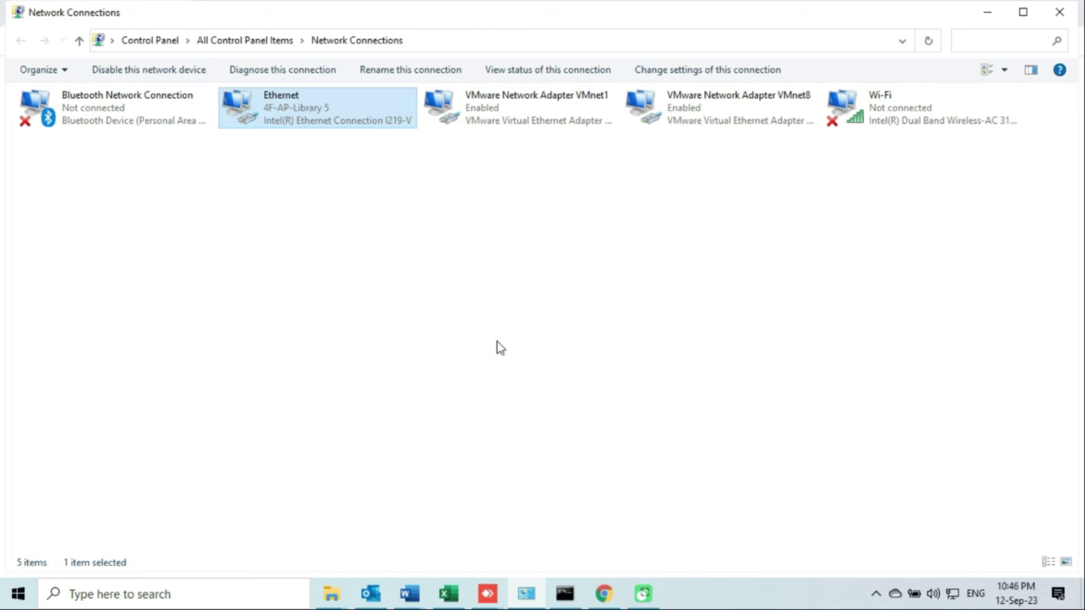
right_click(297, 113)
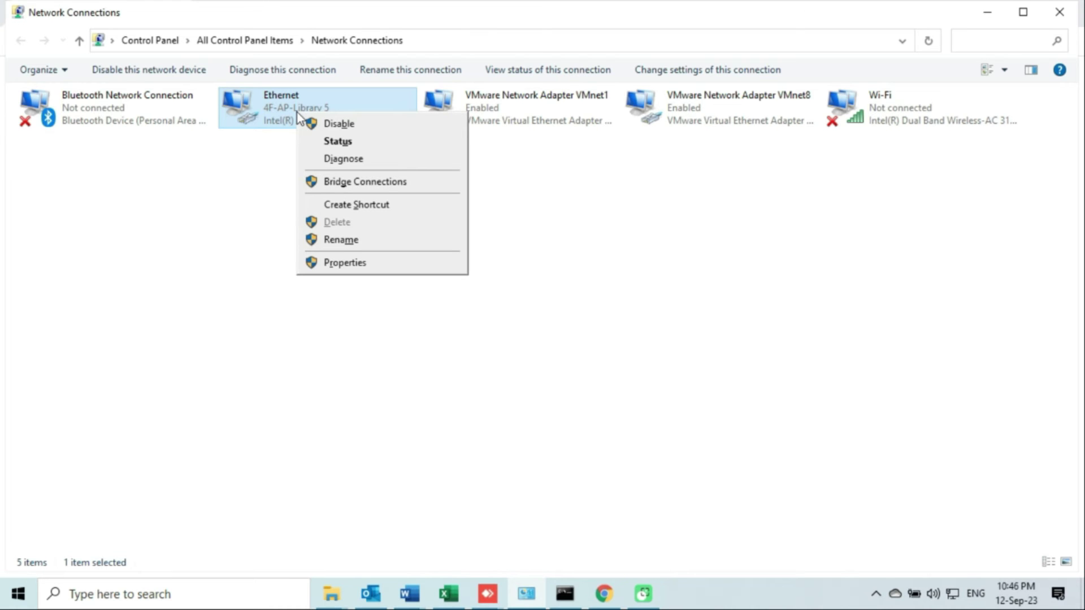
click(342, 263)
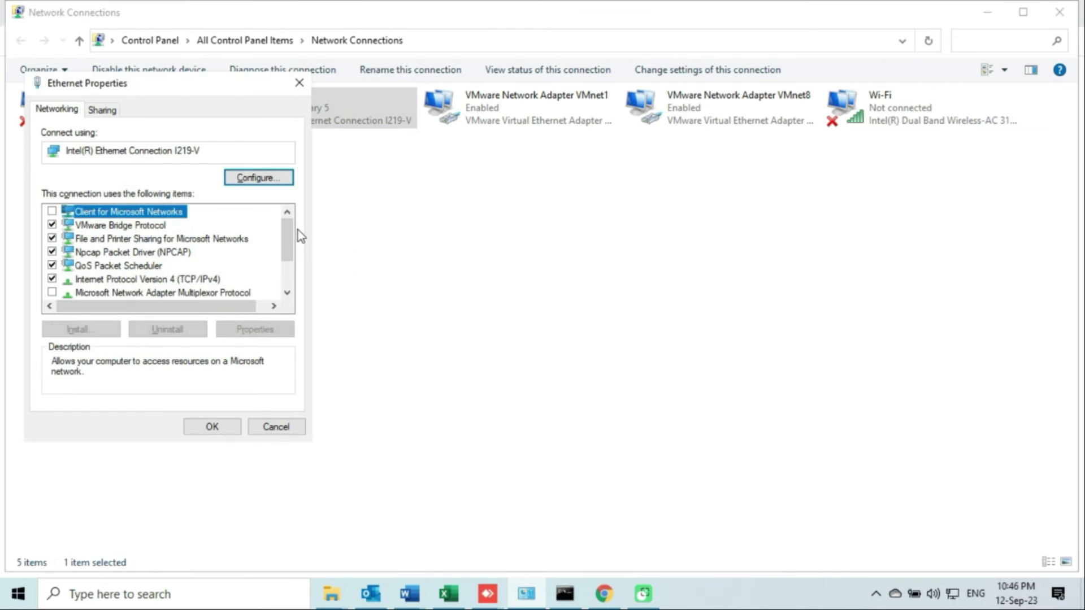
click(160, 280)
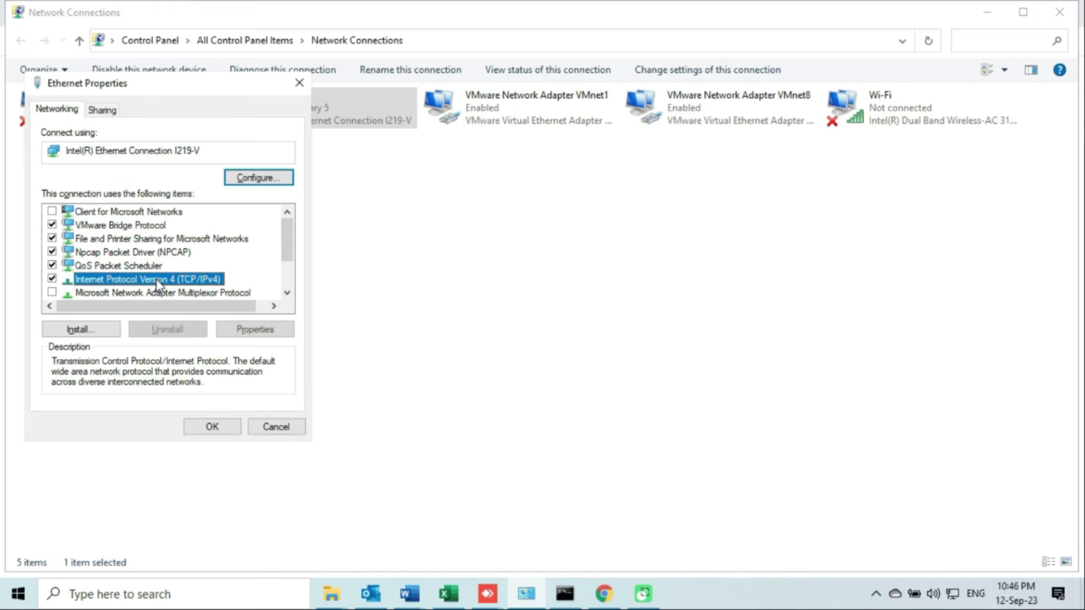
double_click(159, 280)
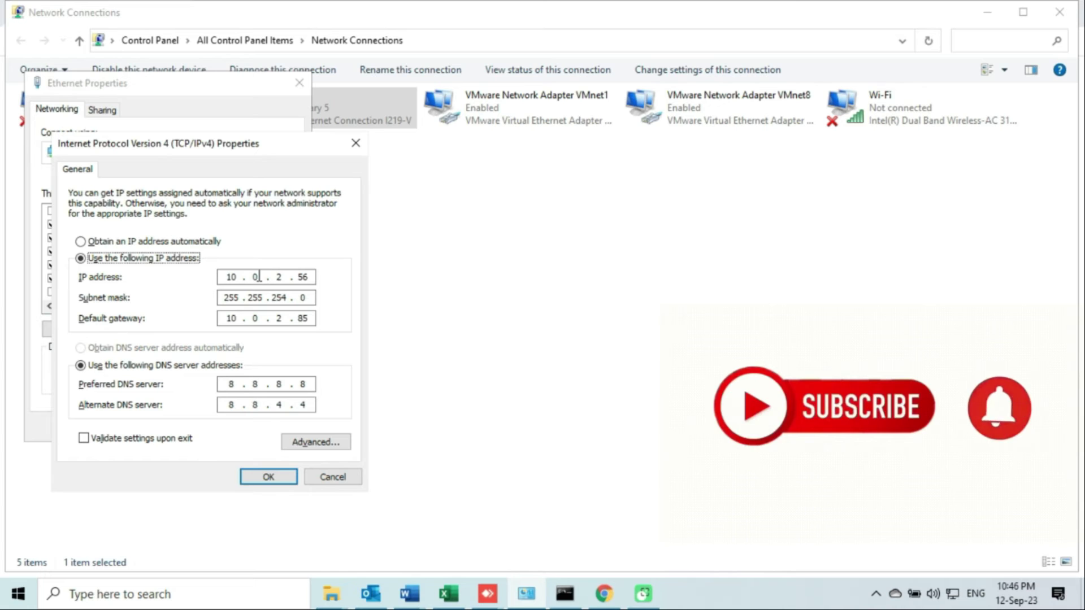
Add 192.168.0.10 with mask 255.255.255.0 as a second Ethernet IP and apply every dialog.
click(309, 442)
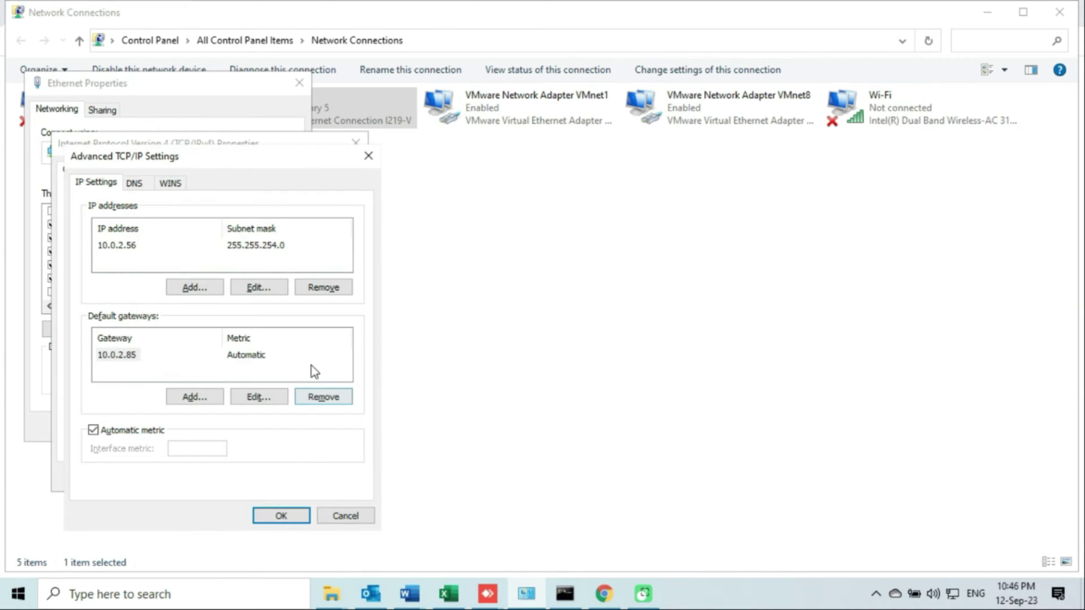
click(199, 289)
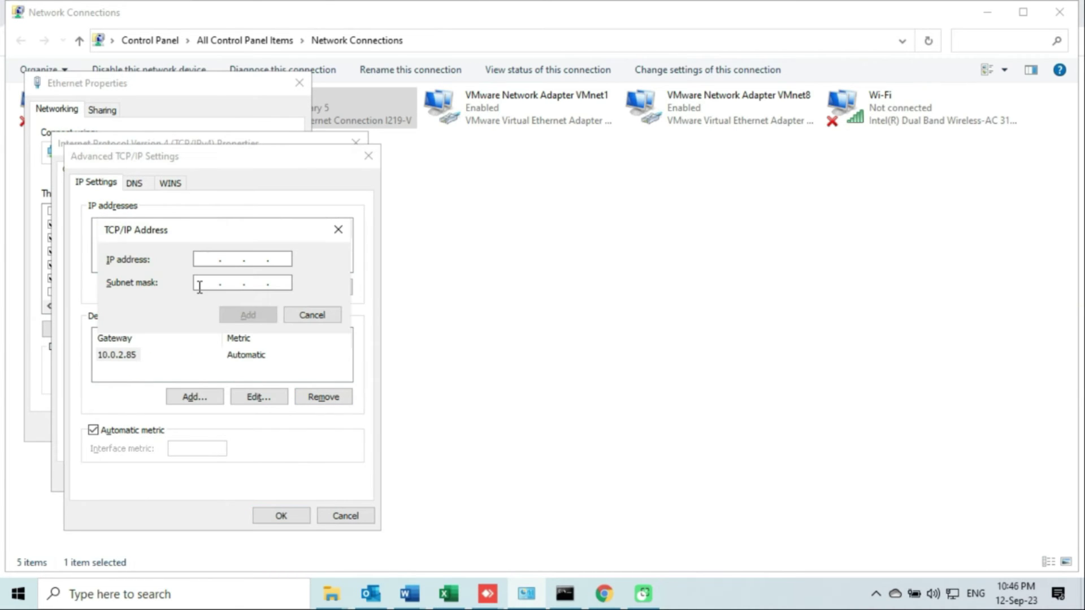
text(192 . 168 . )
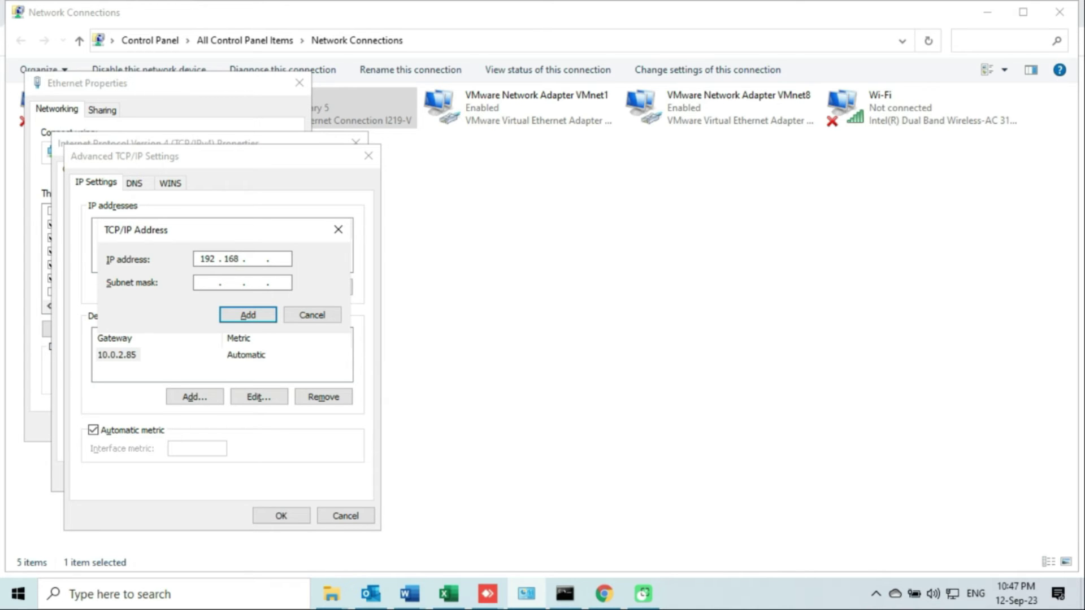
text(0 . 10)
click(204, 283)
click(252, 316)
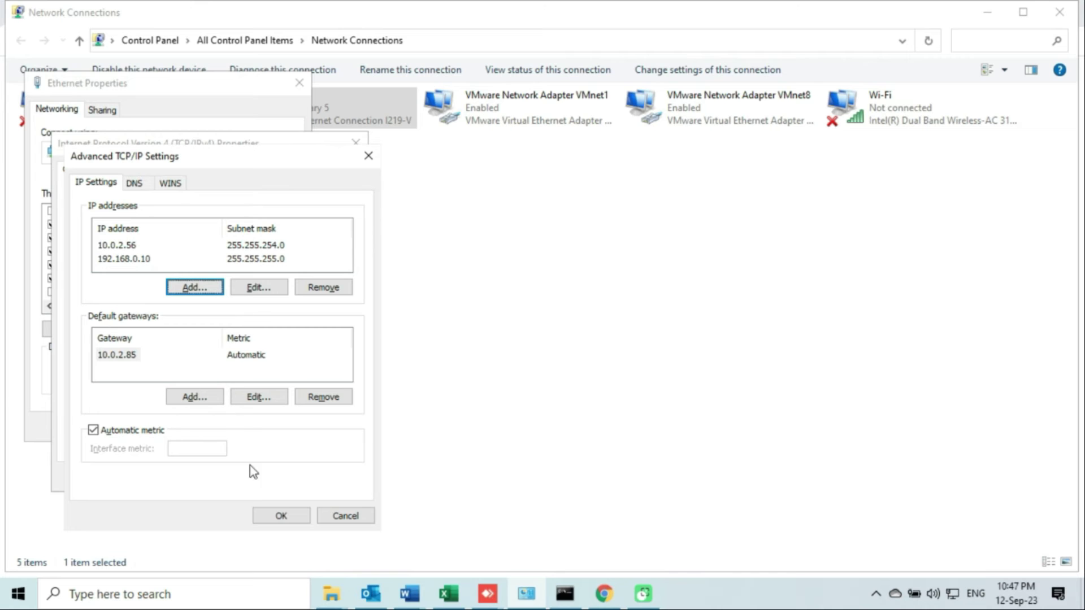
click(281, 518)
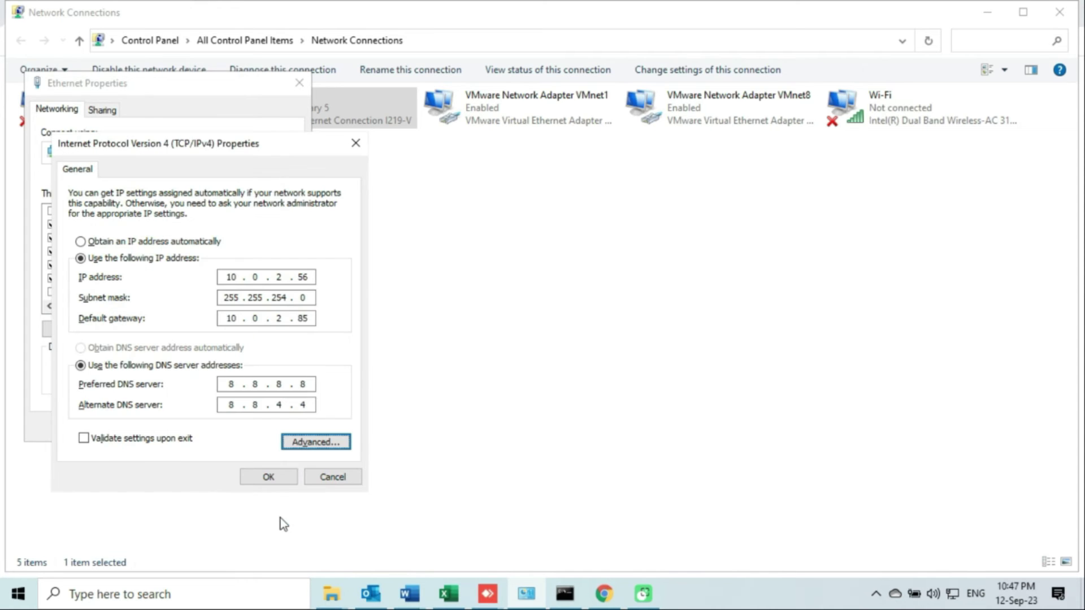
click(274, 477)
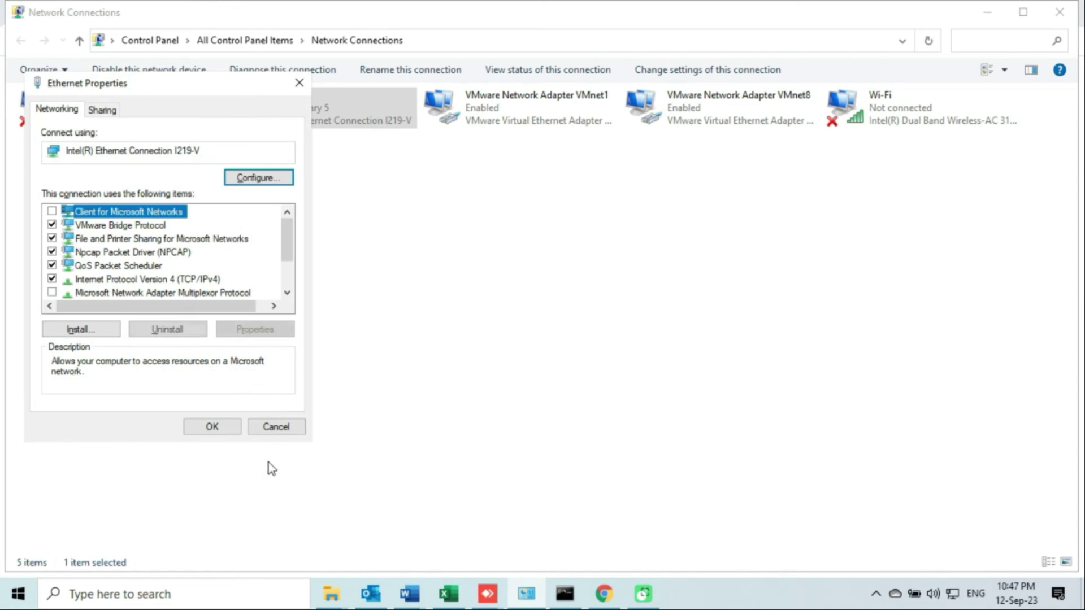
click(213, 429)
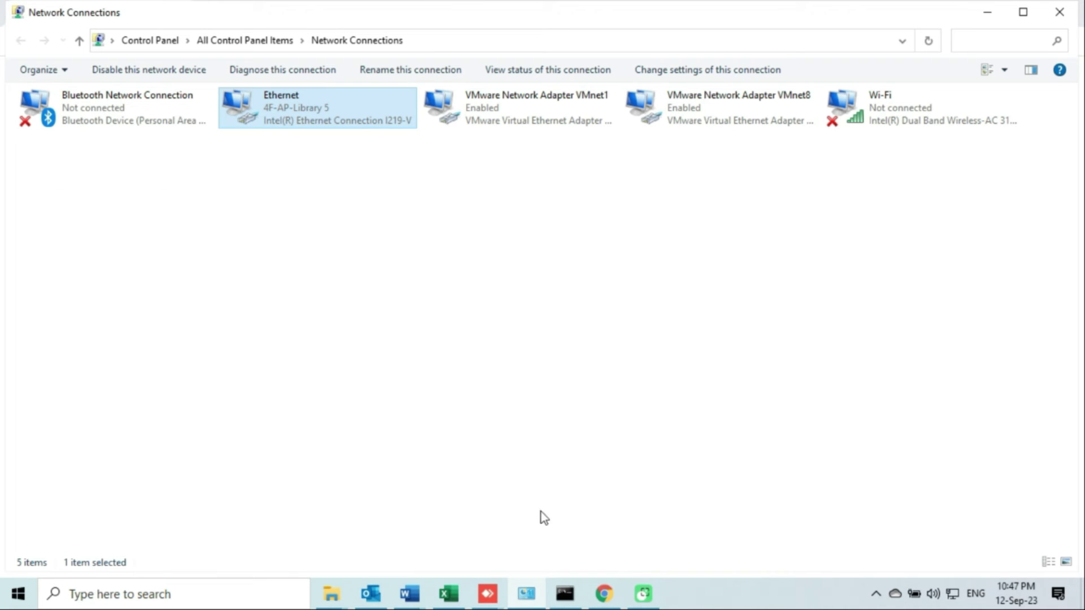
Bring Command Prompt forward and watch ping -t to 192.168.0.1 return steady TTL=64 replies.
click(565, 597)
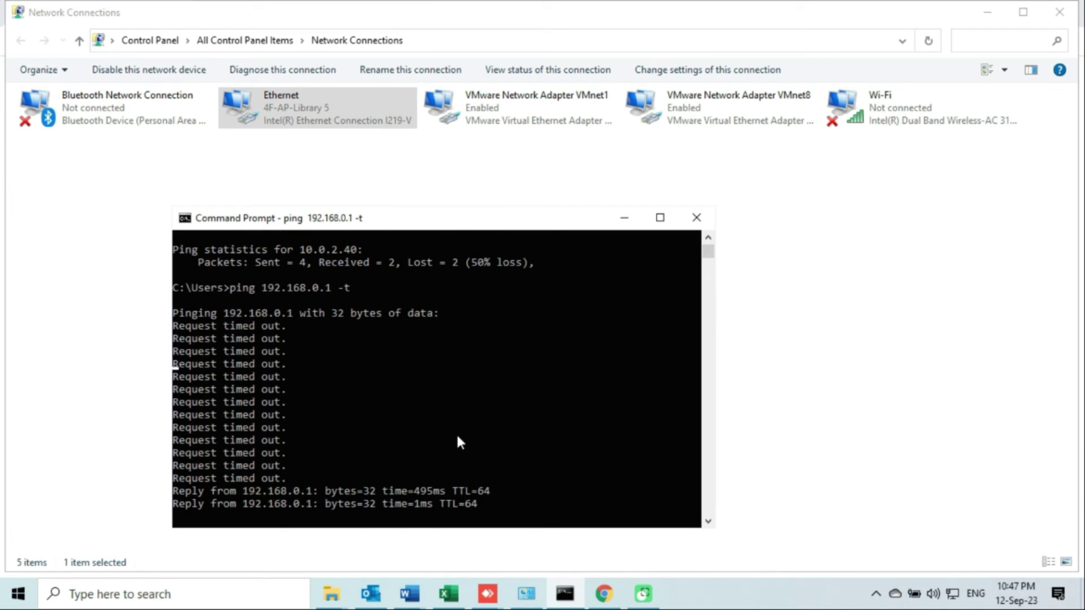
scroll(473, 483, down, 6)
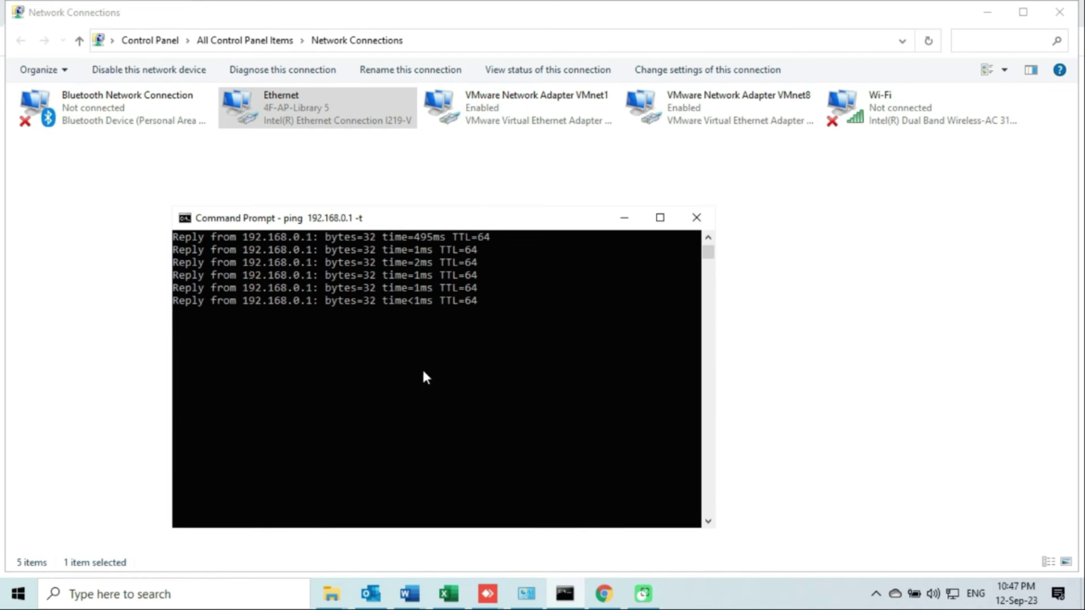
click(988, 13)
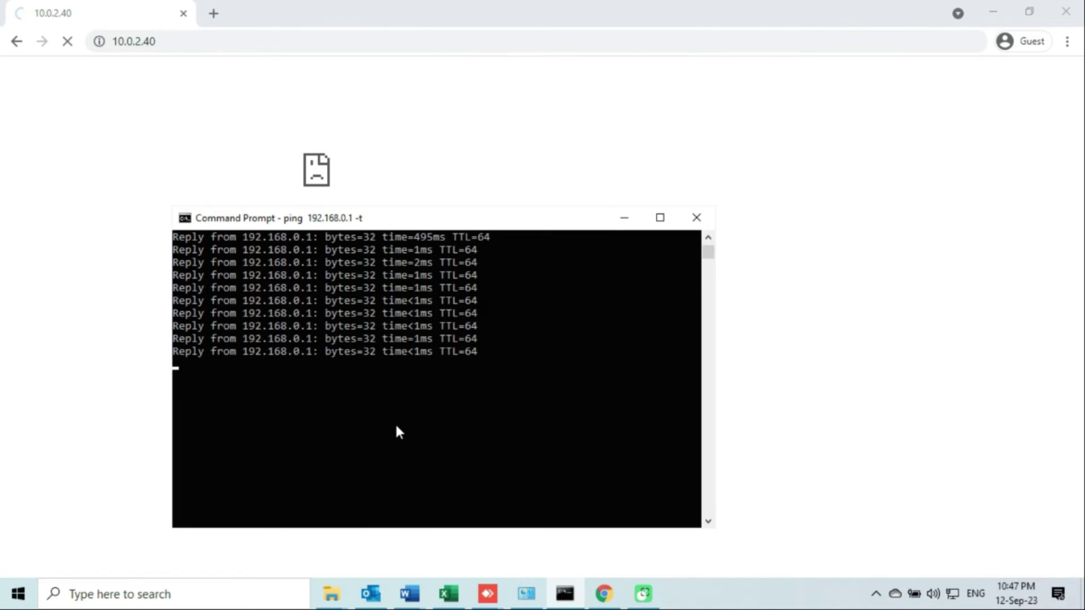
scroll(397, 430, up, 1)
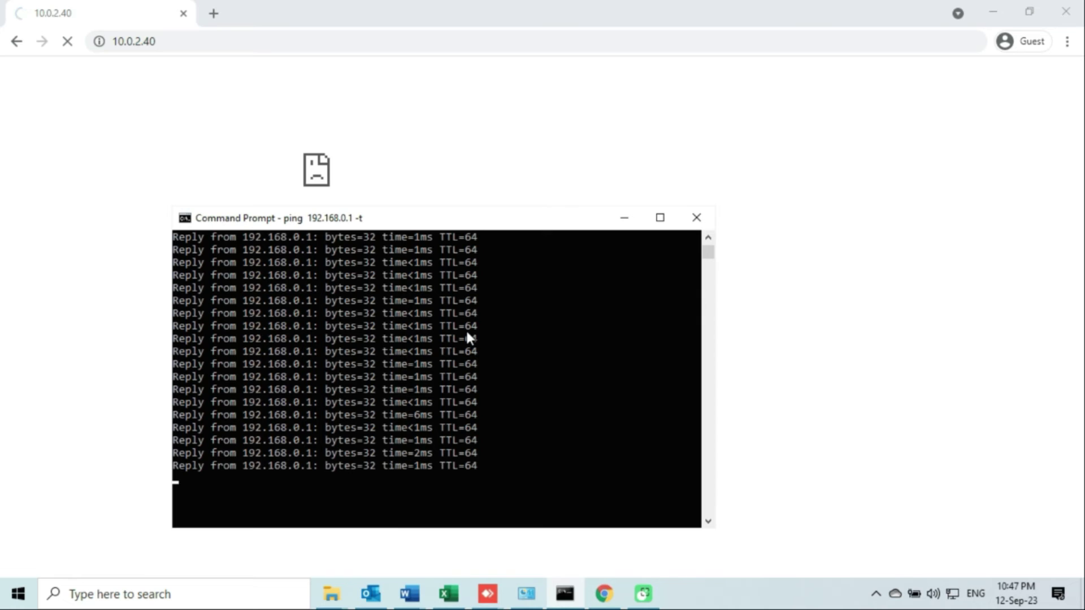
click(468, 330)
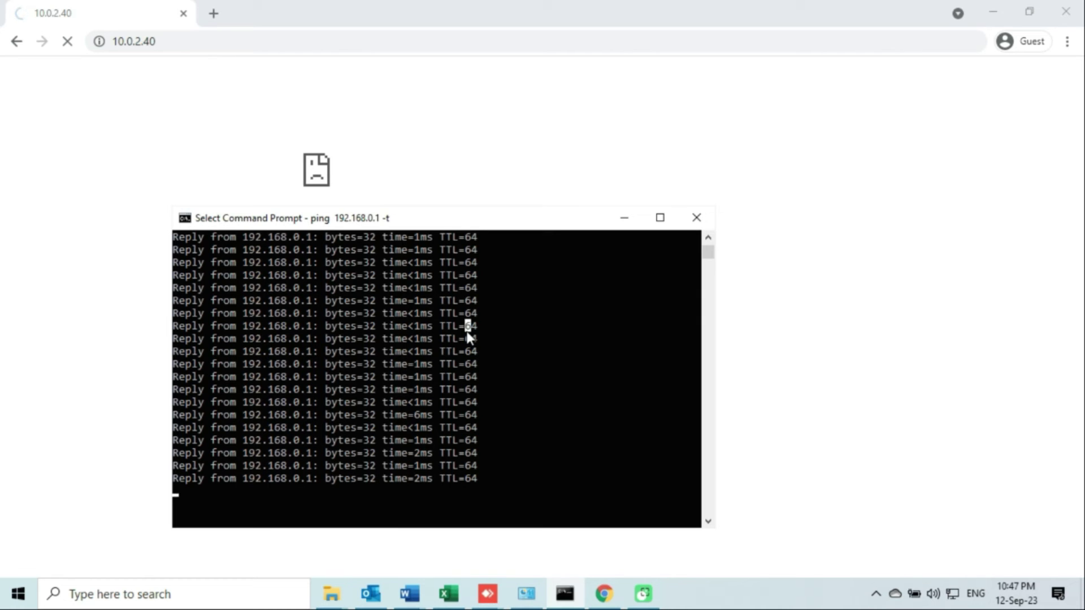
scroll(468, 334, down, 2)
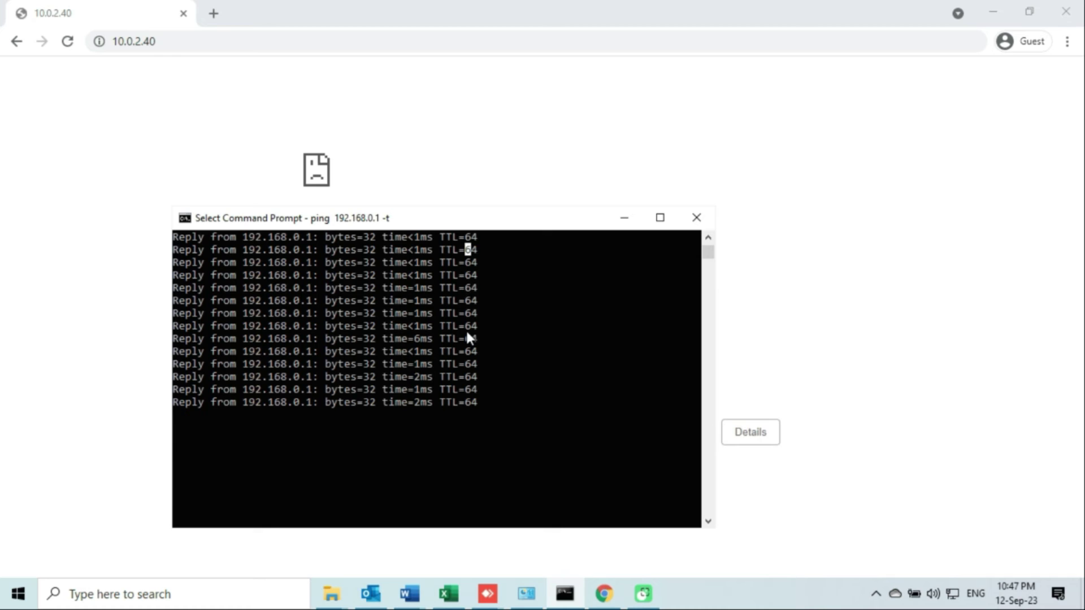
right_click(448, 360)
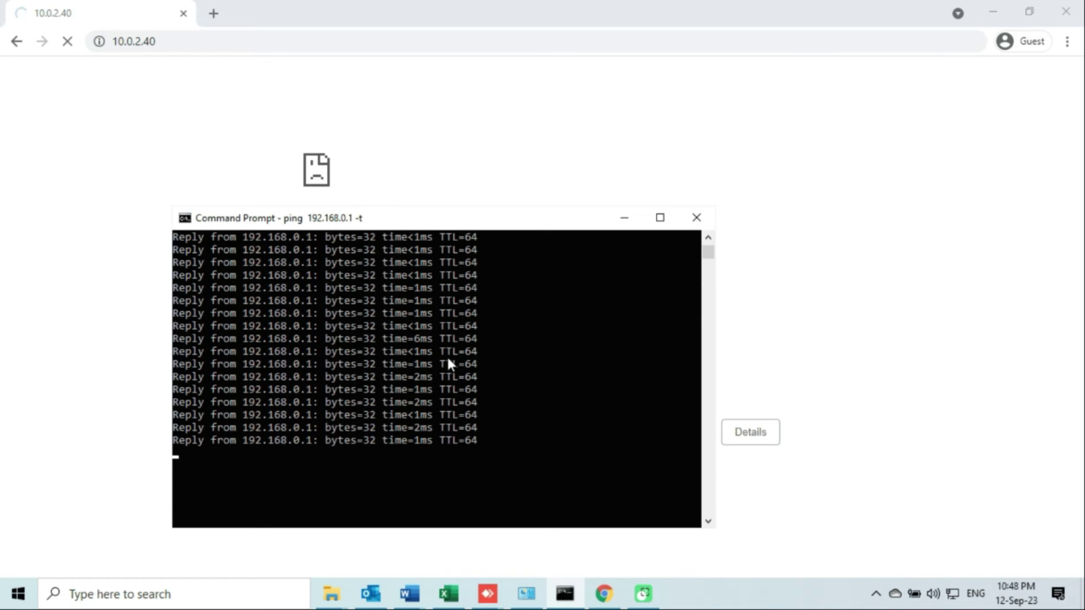
click(449, 359)
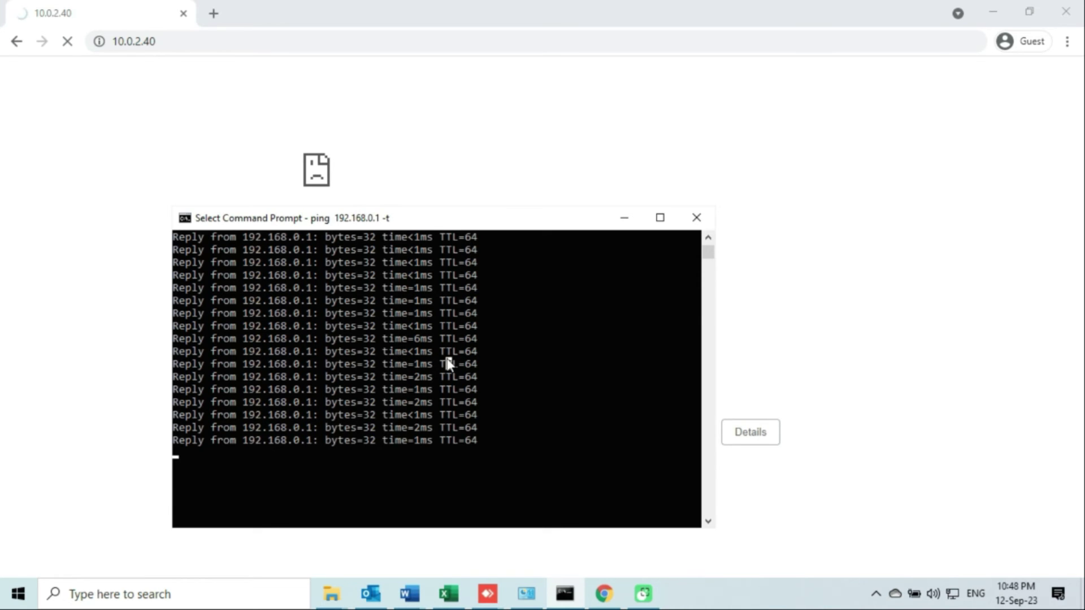
click(527, 304)
right_click(527, 304)
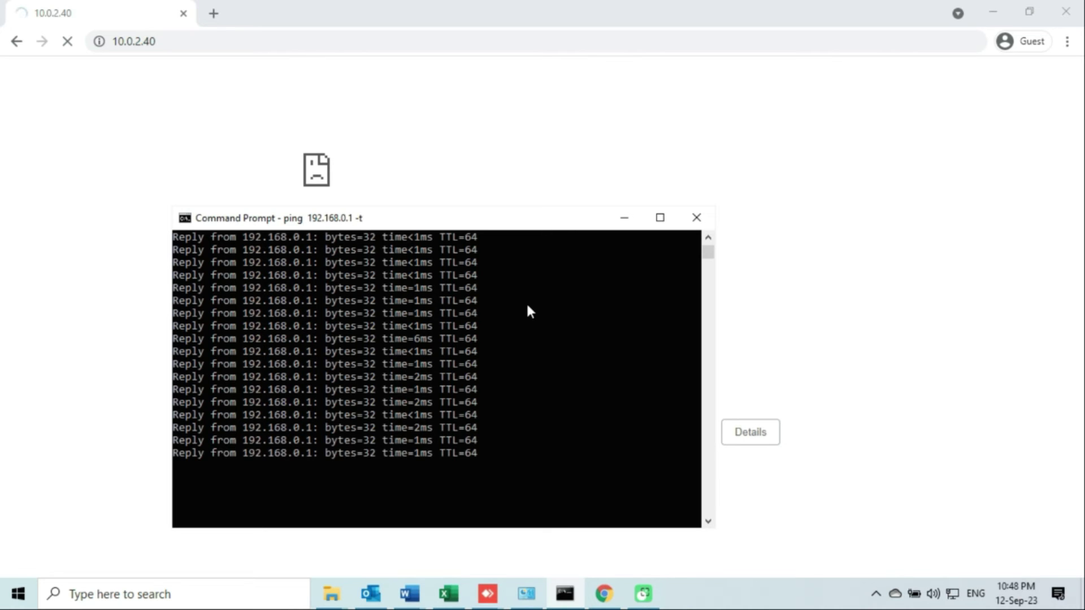
click(622, 223)
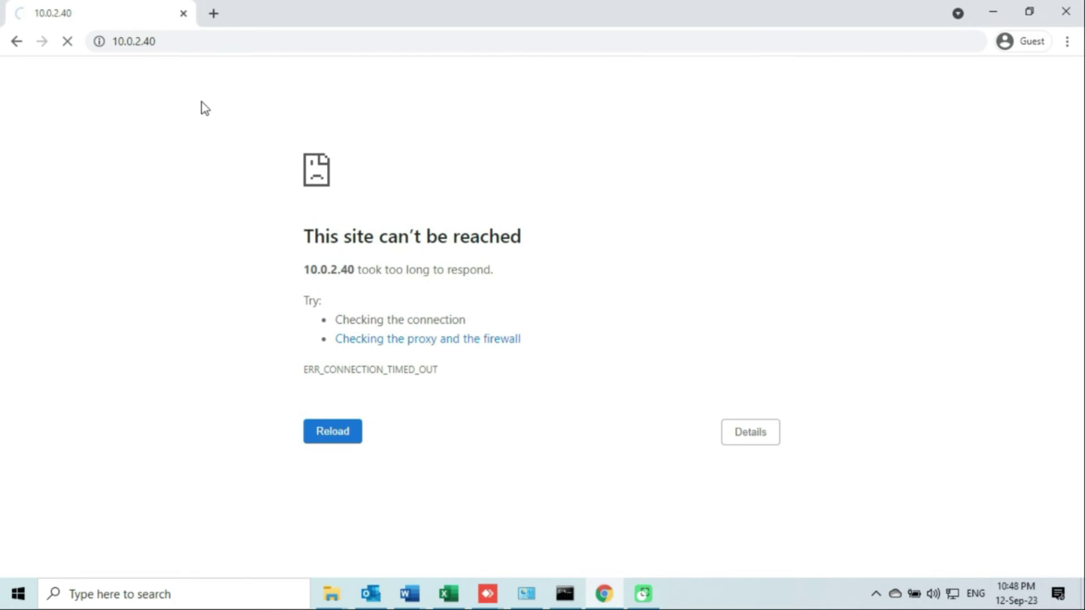
click(185, 48)
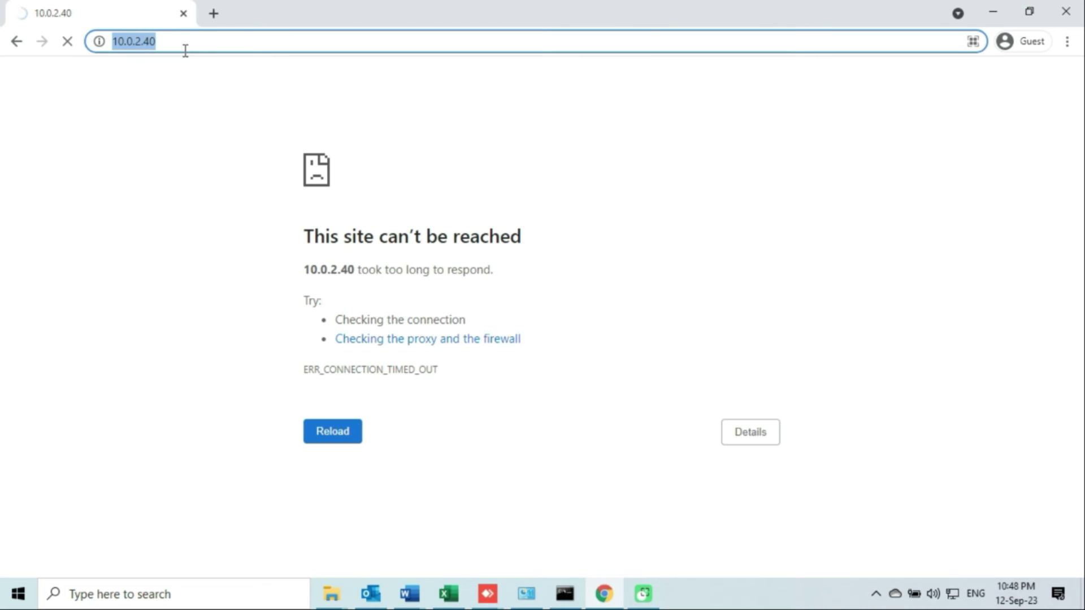
text(h)
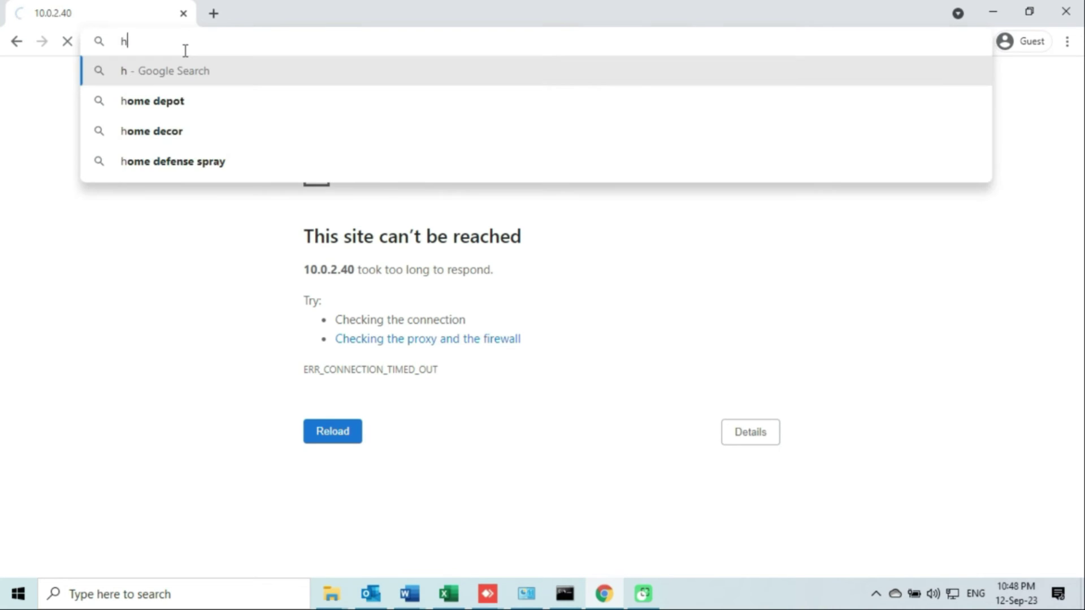
text(ttps)
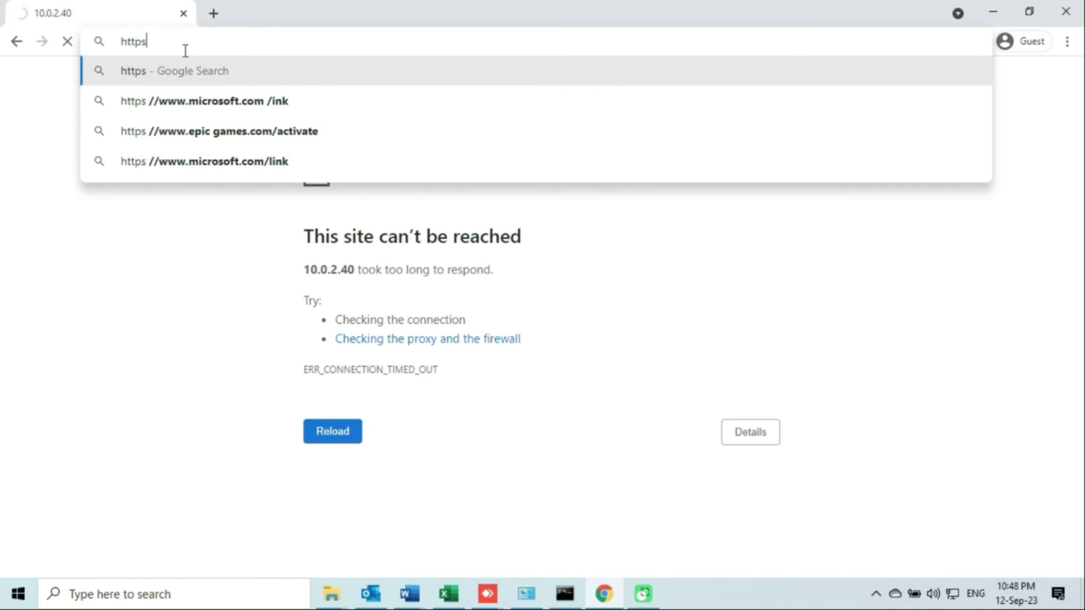
text(://192.168)
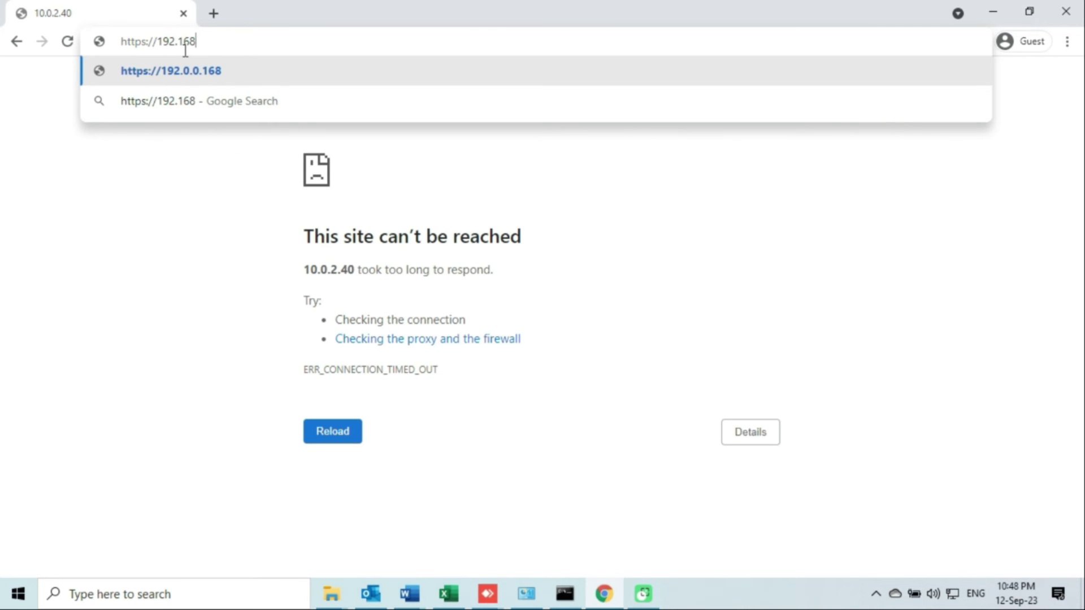
text(.0.1)
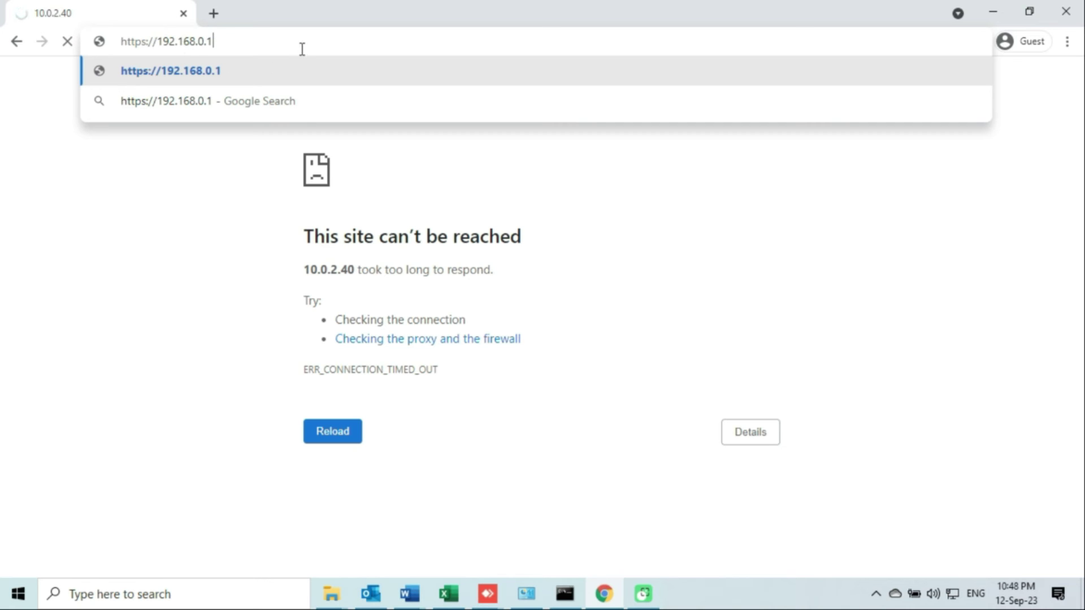
key(Return)
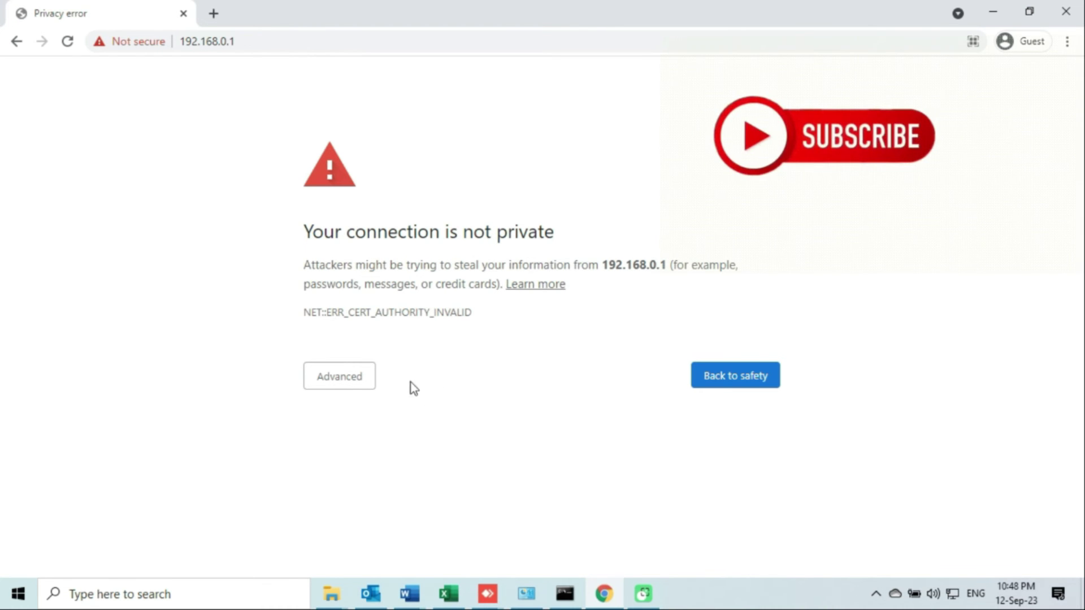
Expand the warning's details and choose 'Proceed to 192.168.0.1 (unsafe)'.
click(356, 389)
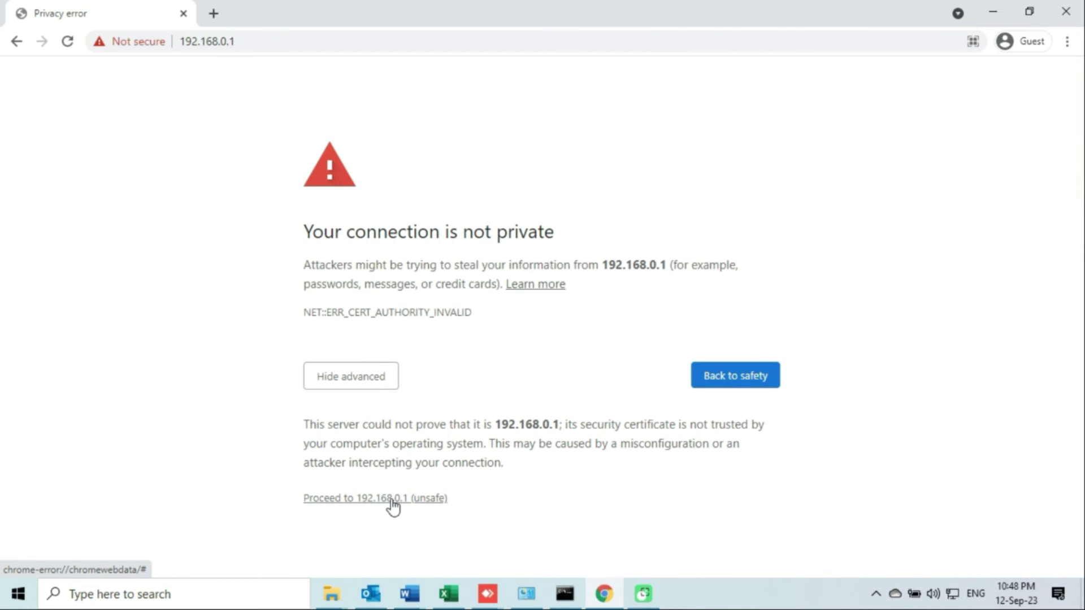
click(392, 506)
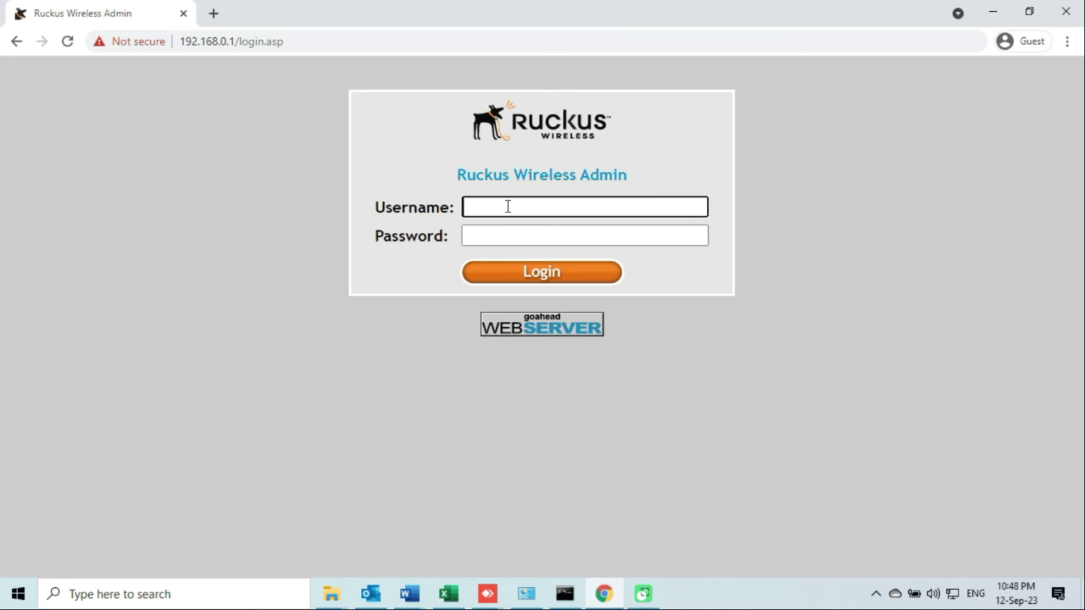
Attempt a login with a first username and password, which fails.
text(s)
key(BackSpace)
text(infotech)
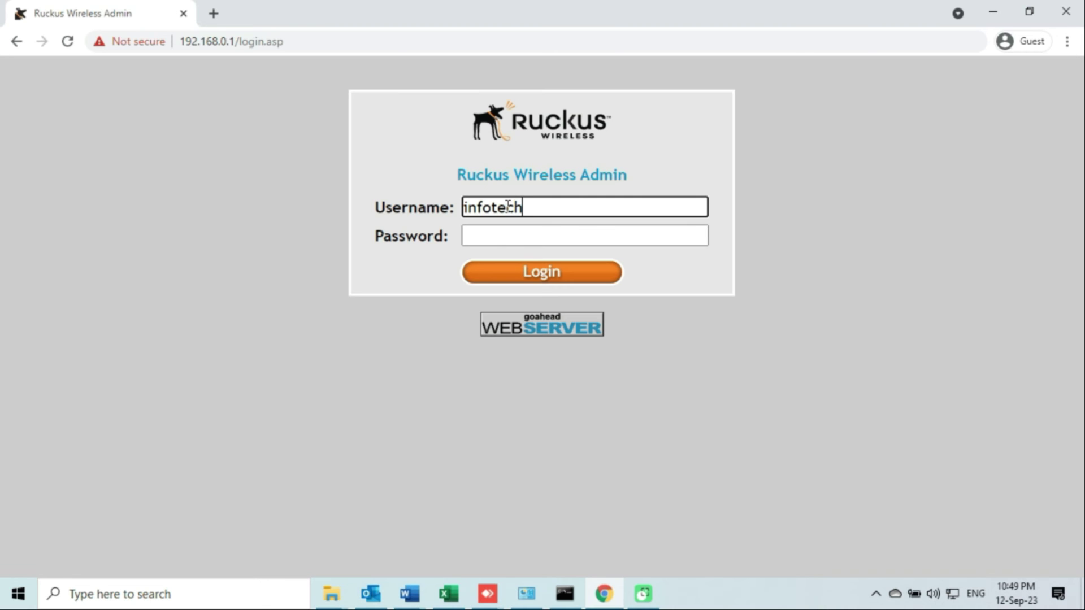
key(Tab)
text(•••••••••)
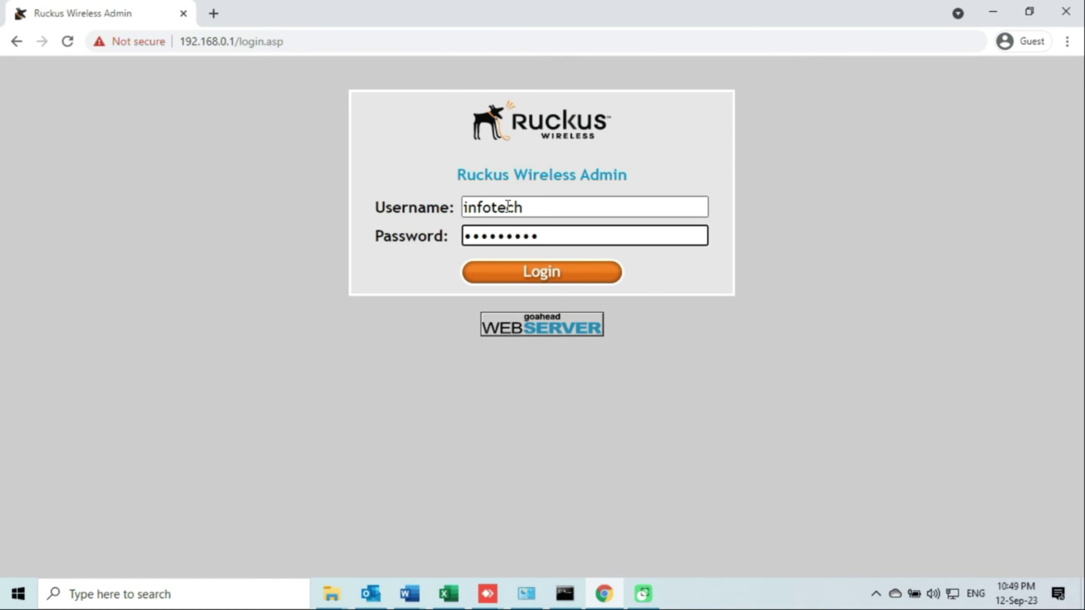
click(536, 275)
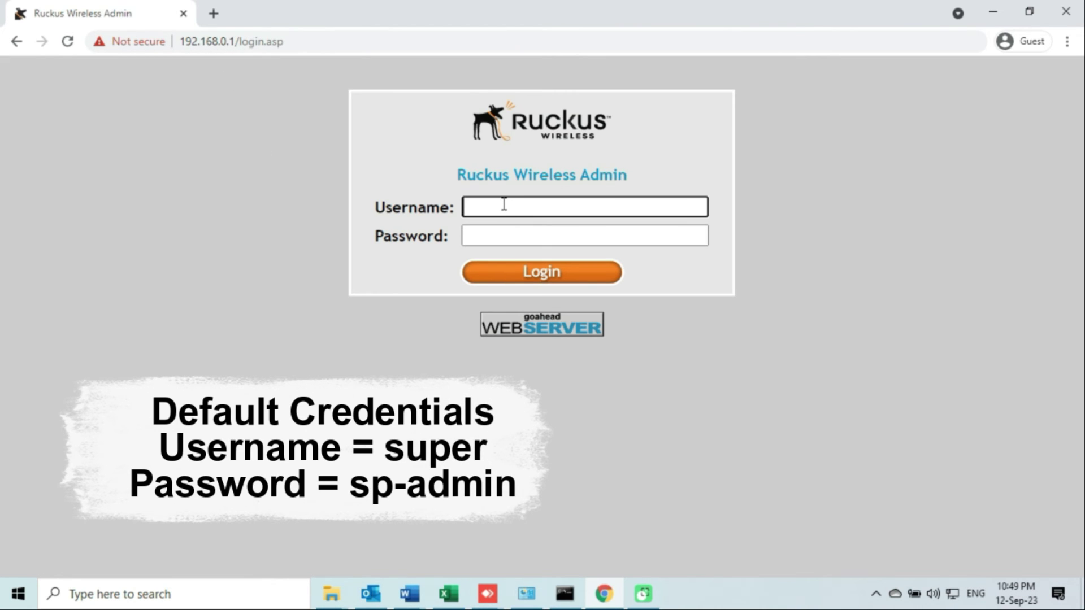
Log in with the default username 'super' and the factory-default password.
text(super)
key(Tab)
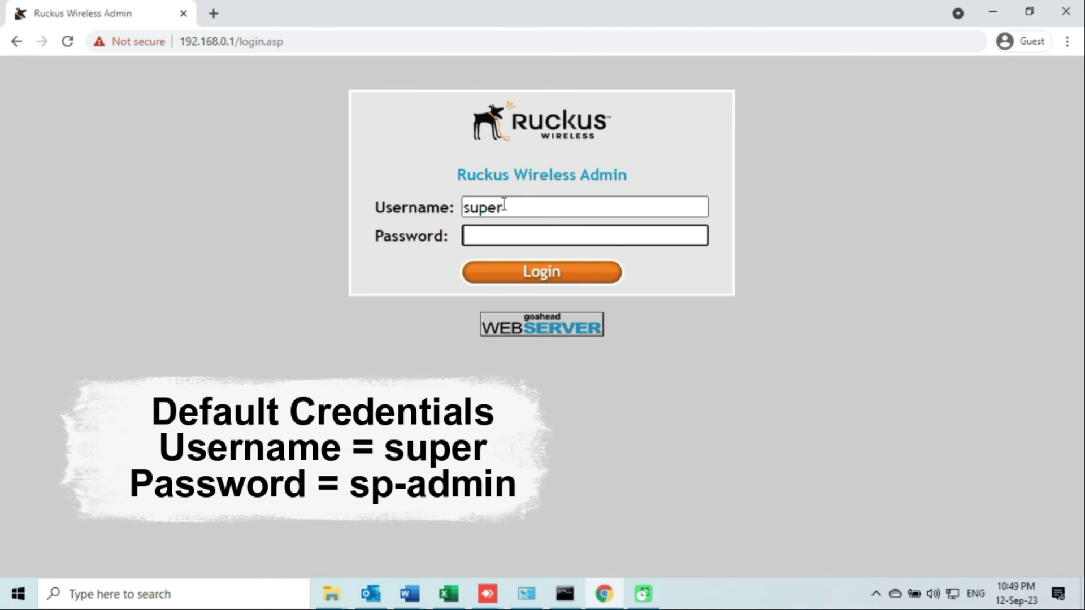
text(sp-admin)
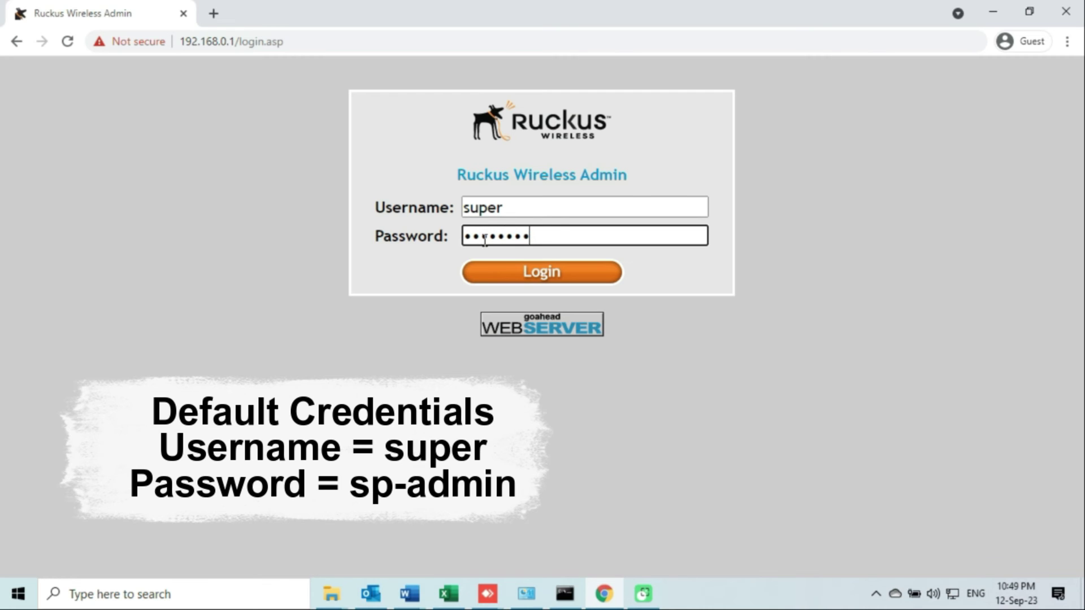
click(565, 277)
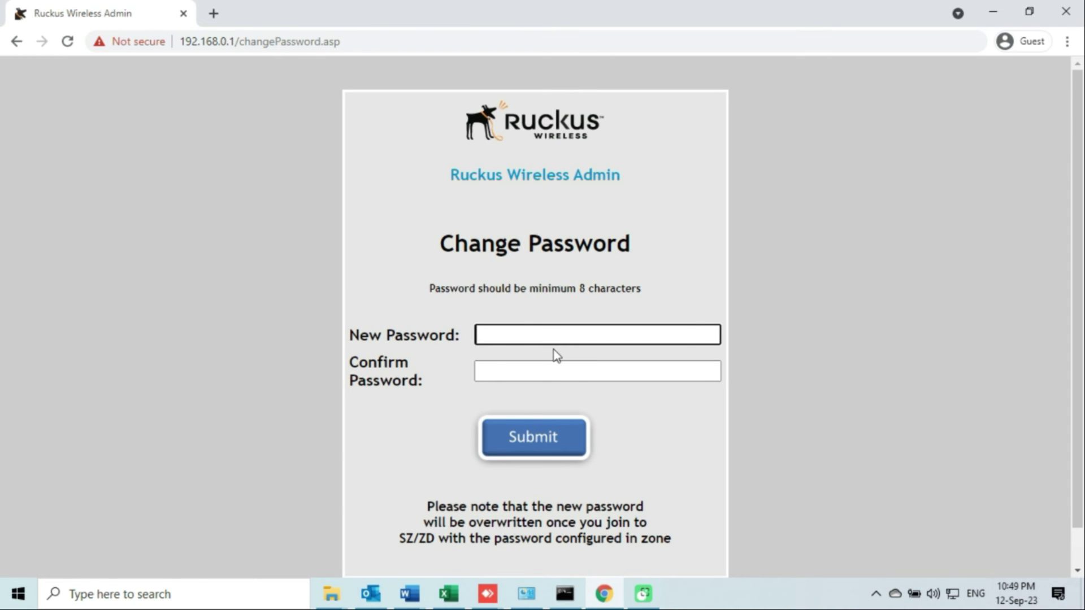
Enter a new admin password of at least 8 characters in both fields and submit.
drag(432, 288, 644, 298)
click(625, 301)
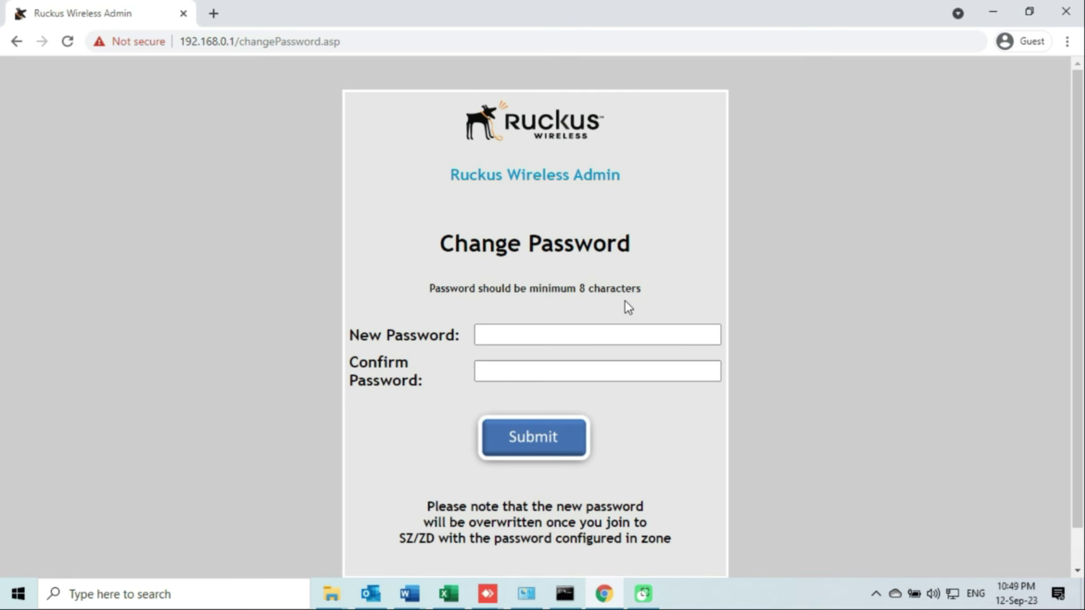
click(548, 336)
text(•••••••••)
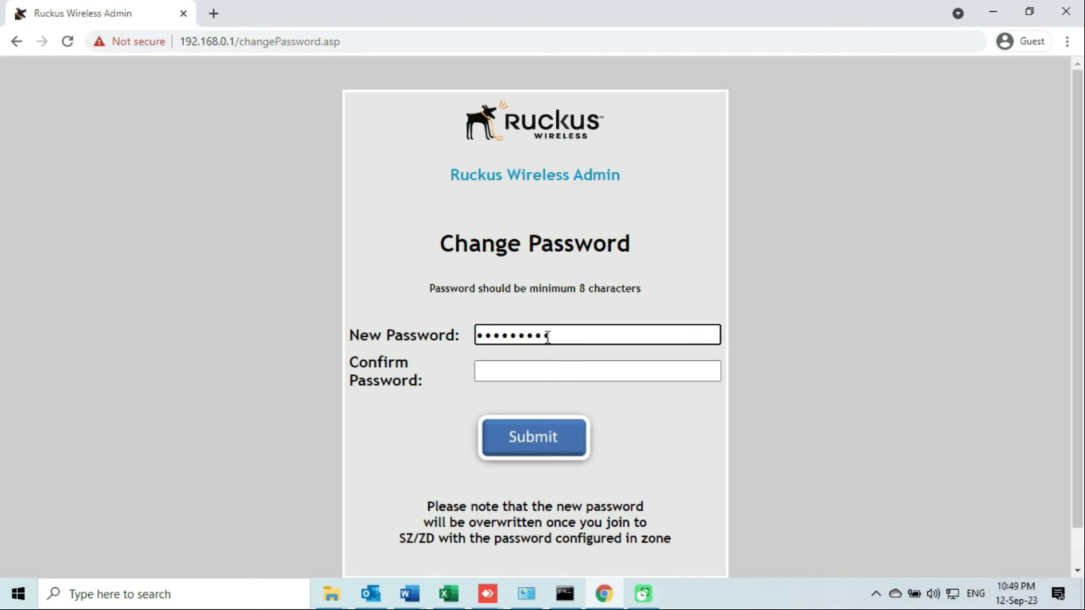
click(544, 371)
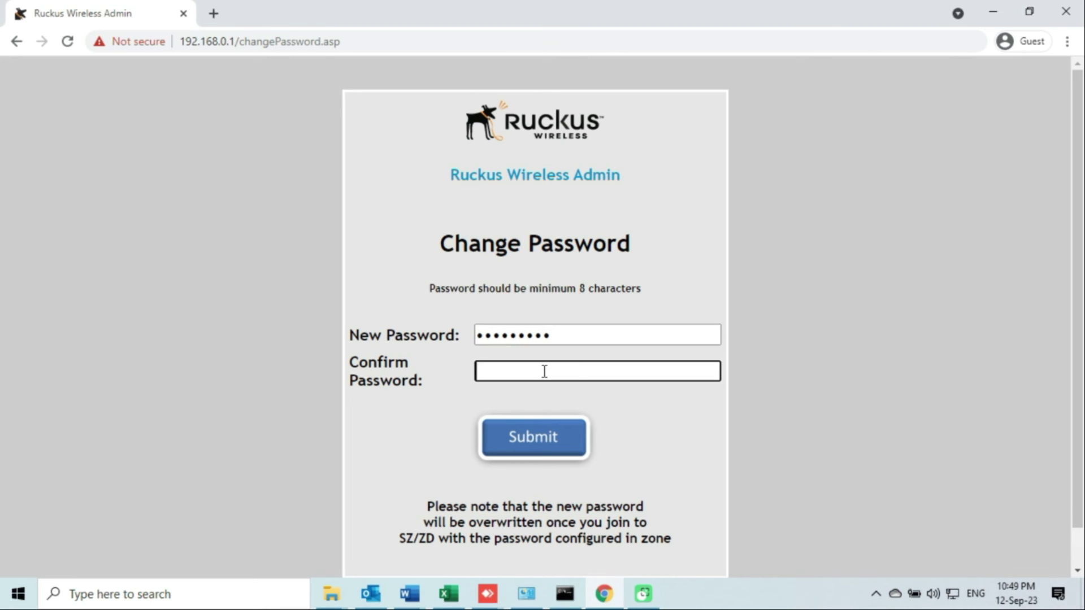
text(•••••••••)
click(549, 443)
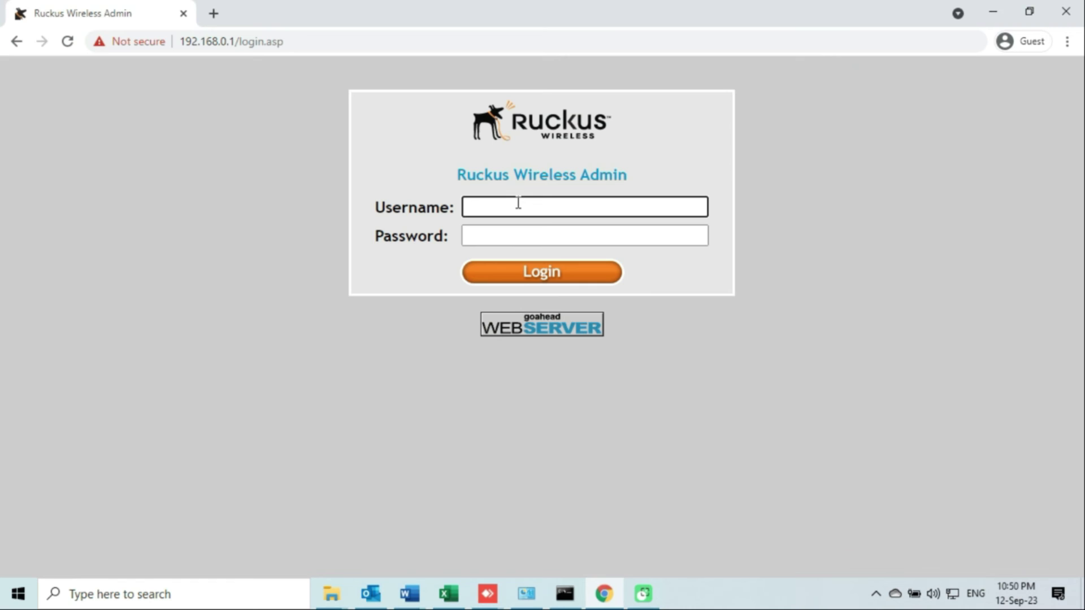
Log in as 'super' with the new password, reaching the R510's Status :: Device page.
text(super)
key(Tab)
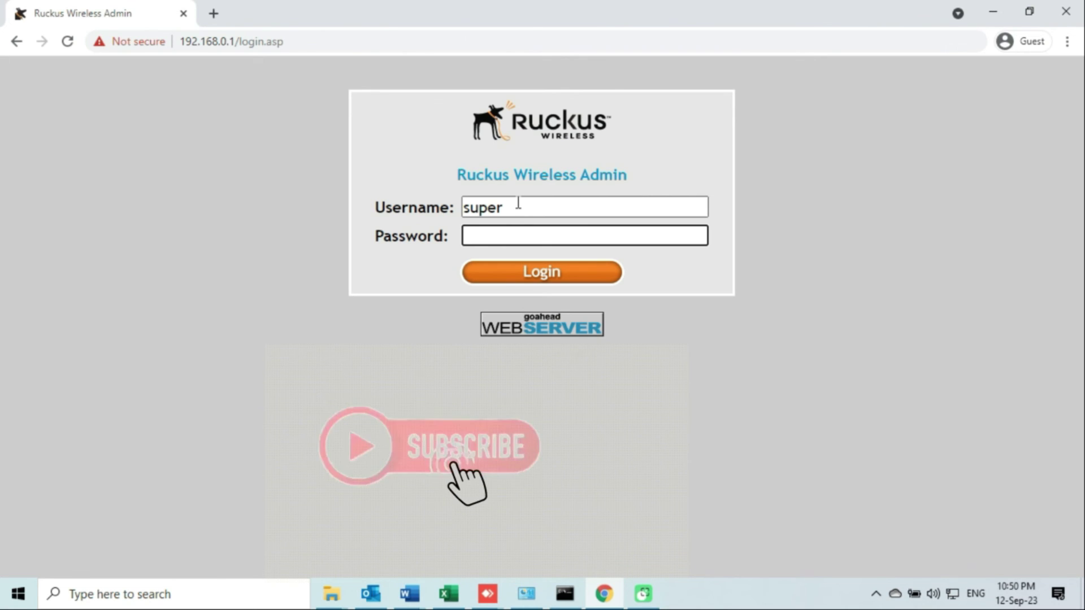
text(•••••••)
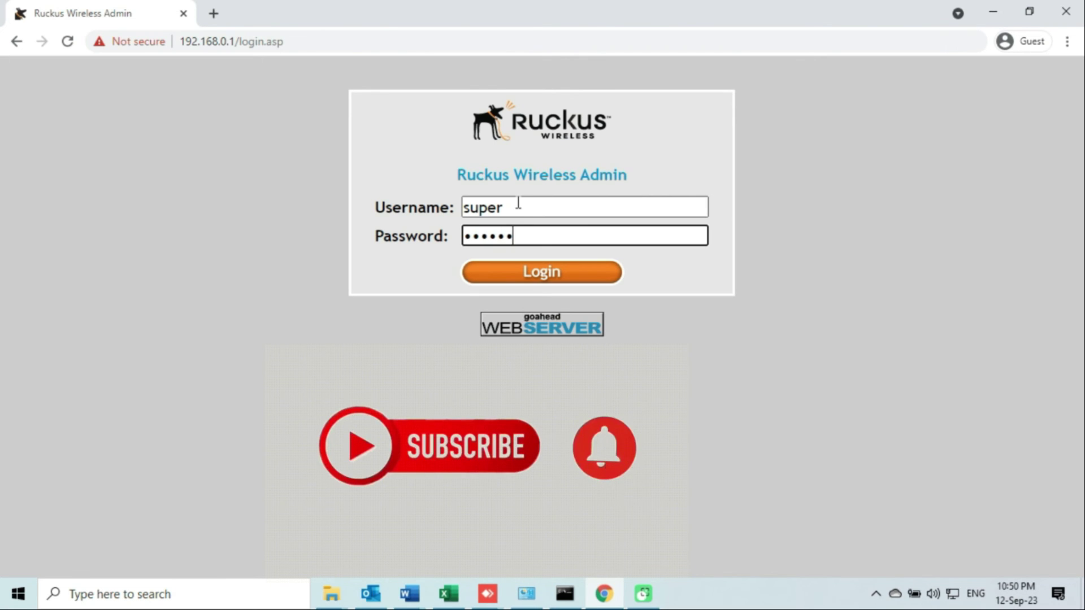
text(••)
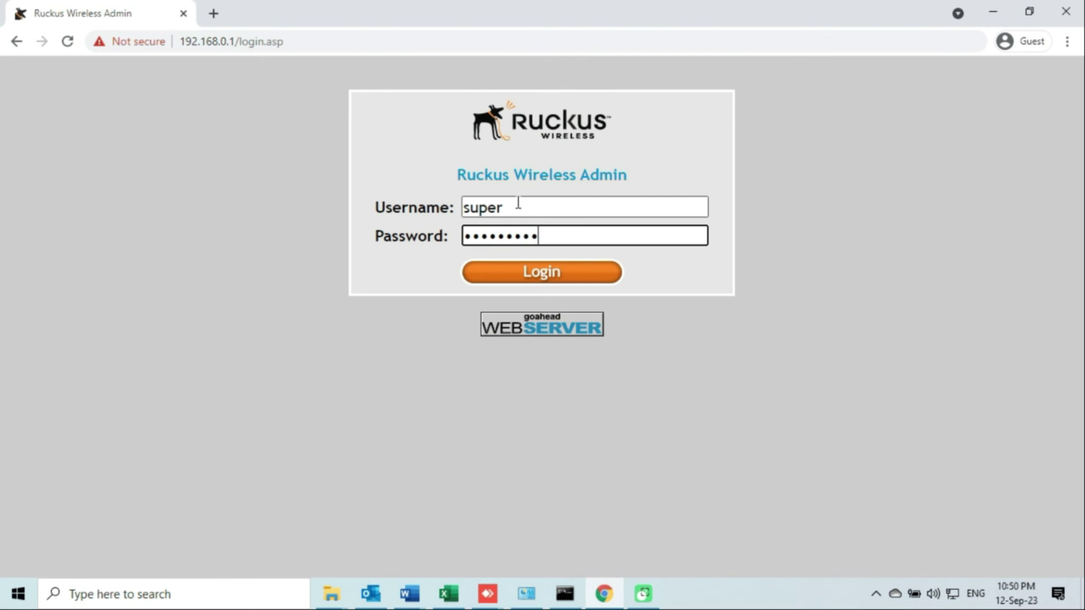
click(549, 278)
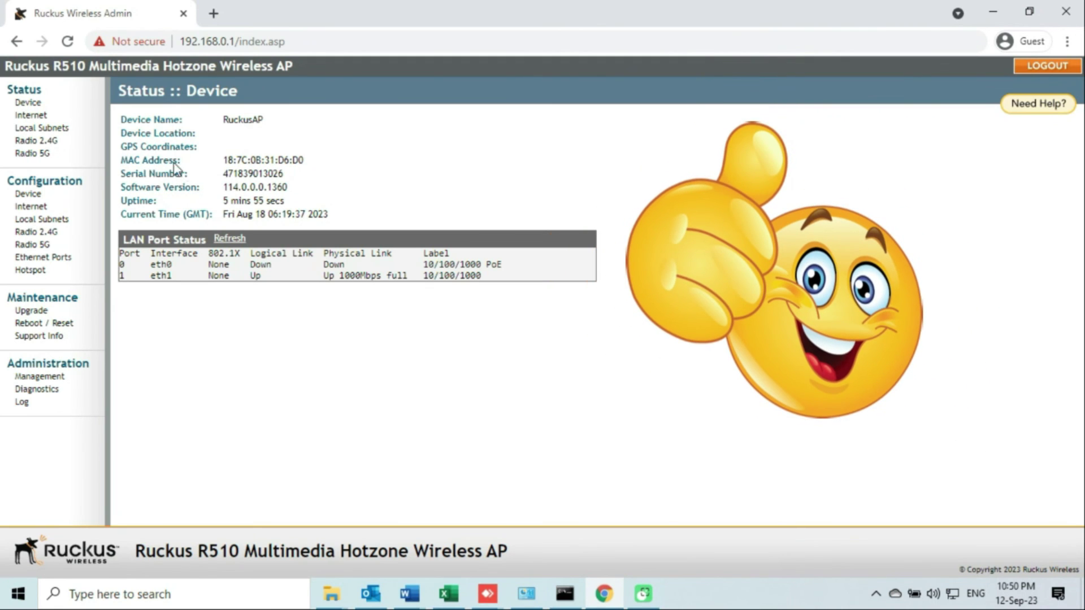
Review the Device Name and Device Location entries on Status :: Device.
drag(121, 119, 261, 120)
click(264, 121)
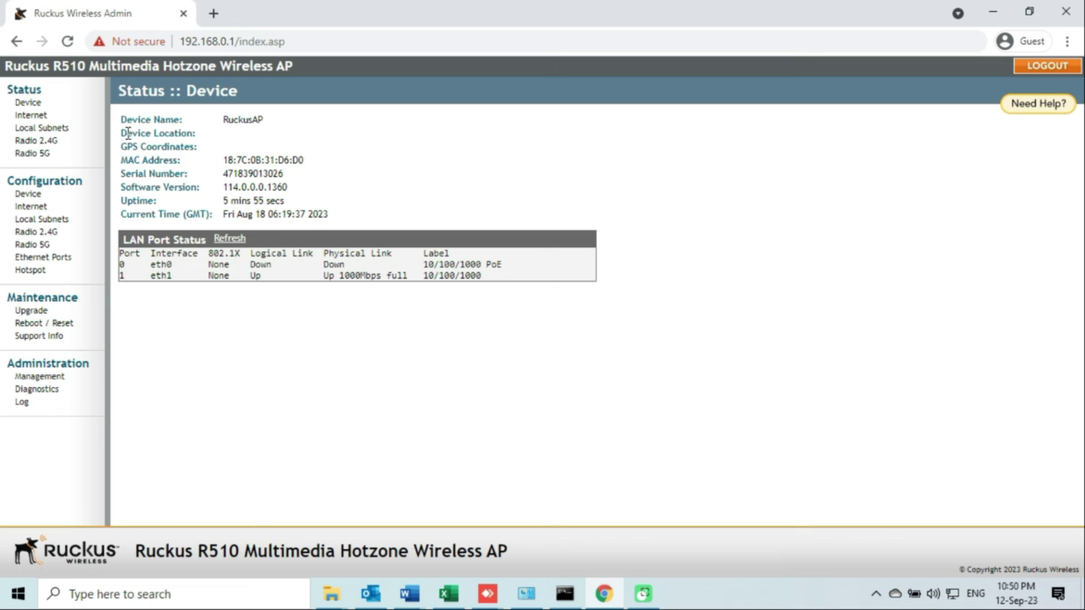
drag(120, 134, 195, 133)
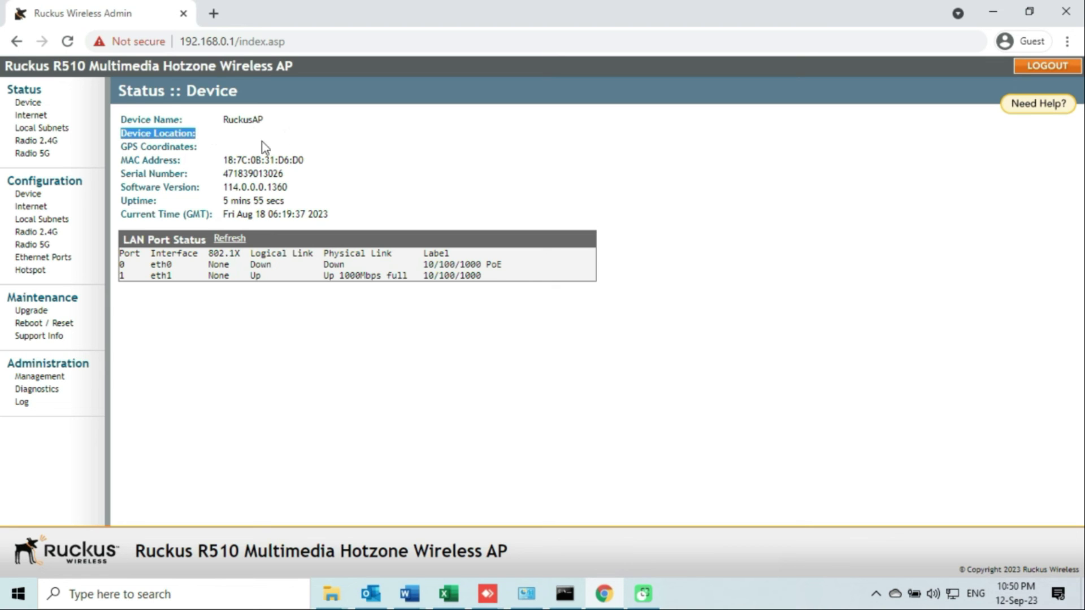
Open Status :: Internet and check the dhcp connection type and IPv4 address 192.168.0.1.
click(31, 116)
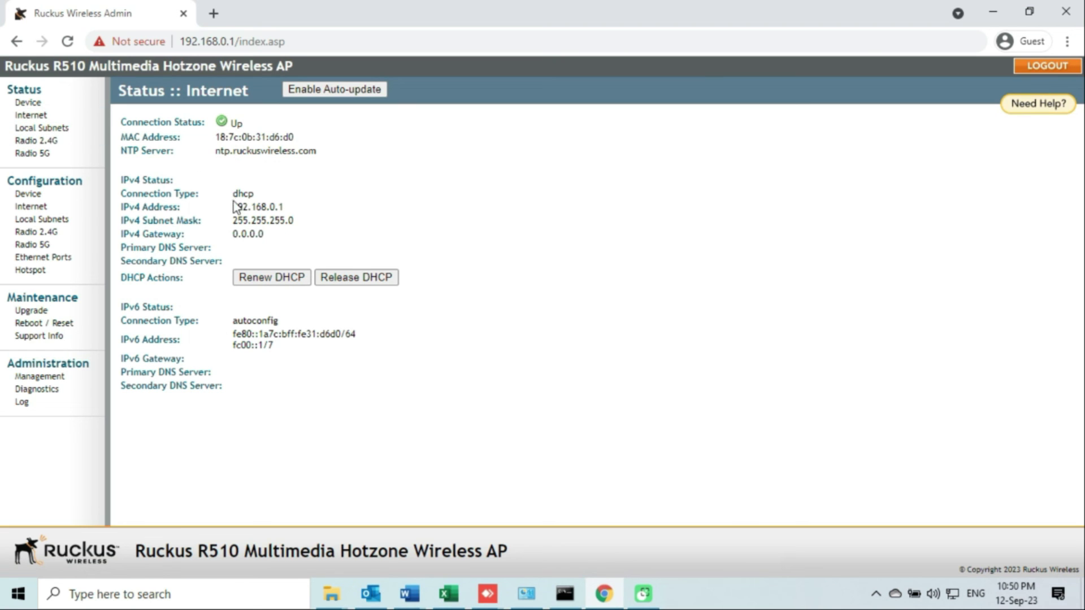
drag(234, 194, 255, 197)
drag(232, 209, 293, 212)
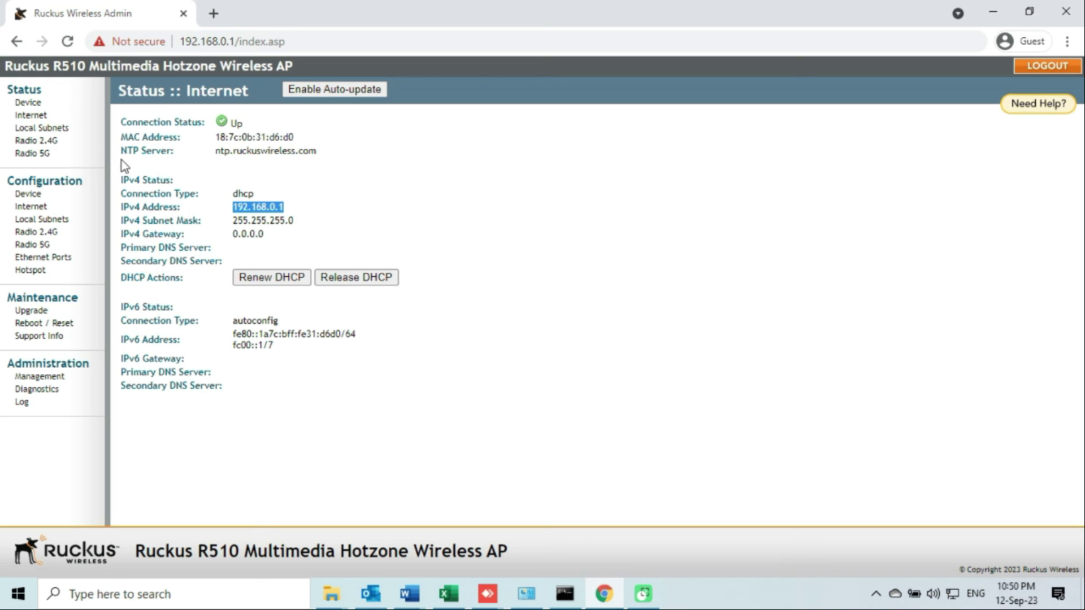
View the Radio 2.4G and Radio 5G status pages, then log out and minimize Chrome.
click(42, 143)
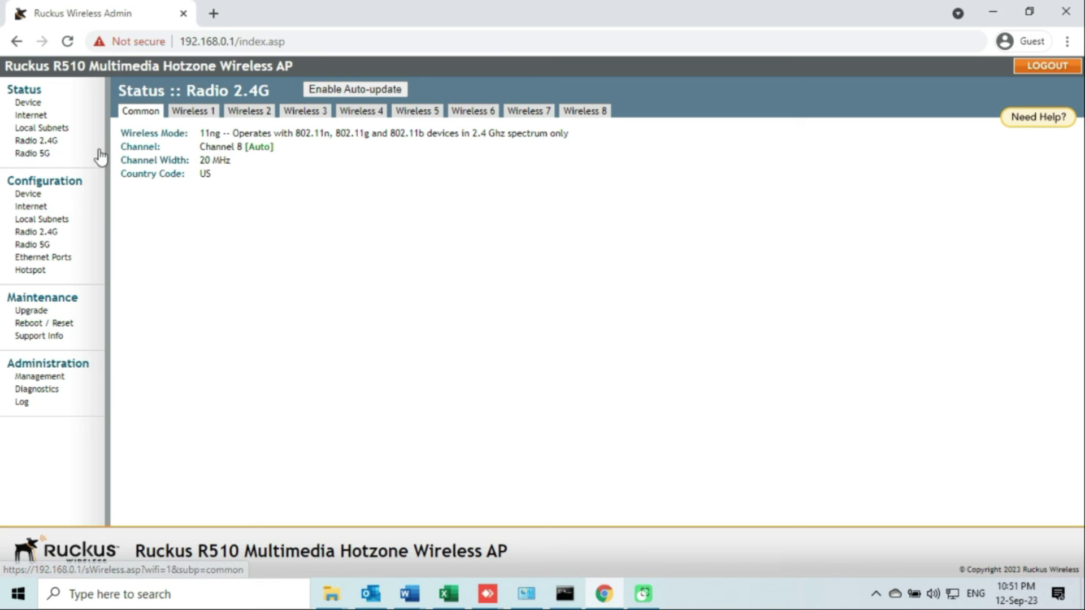
click(32, 154)
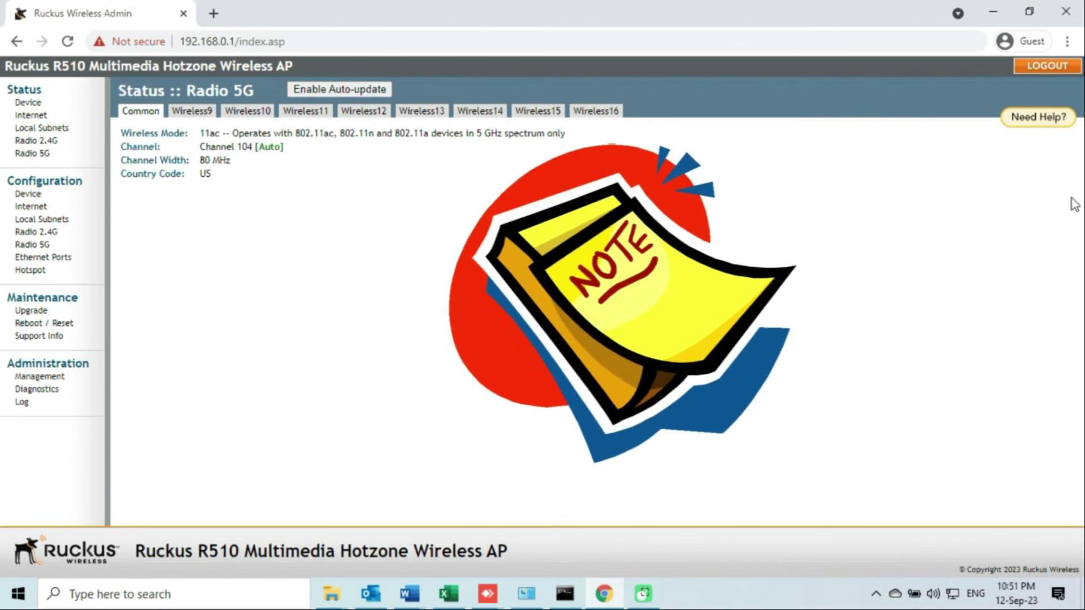
click(1049, 67)
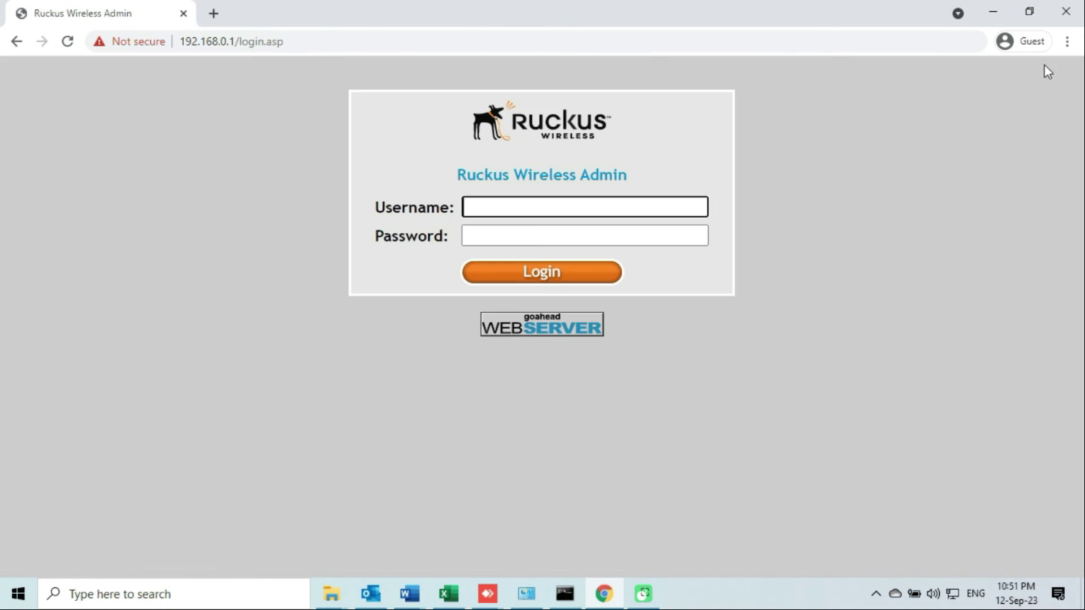
click(995, 14)
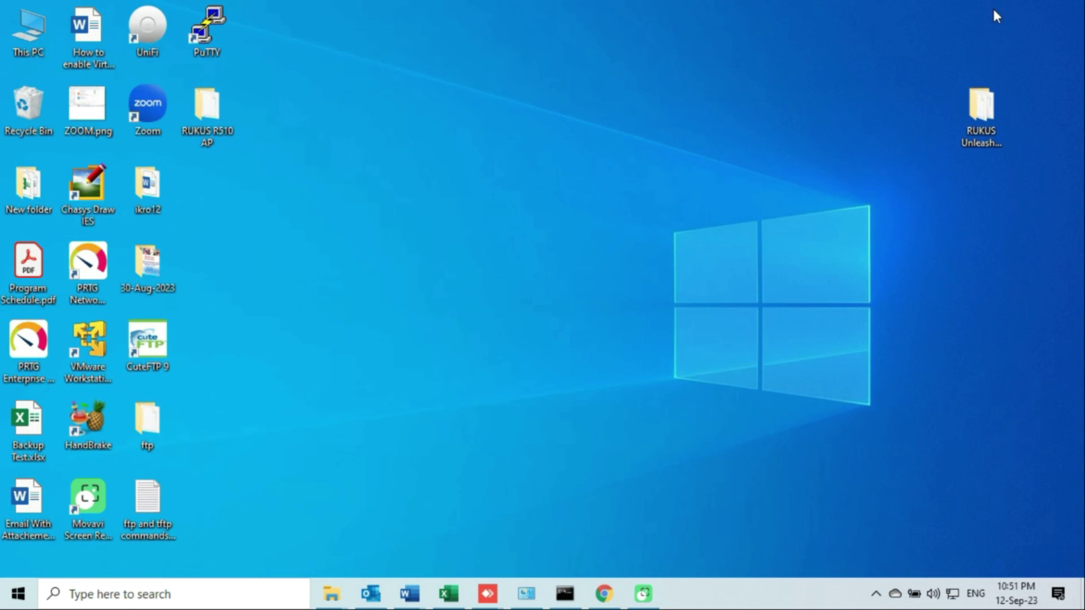